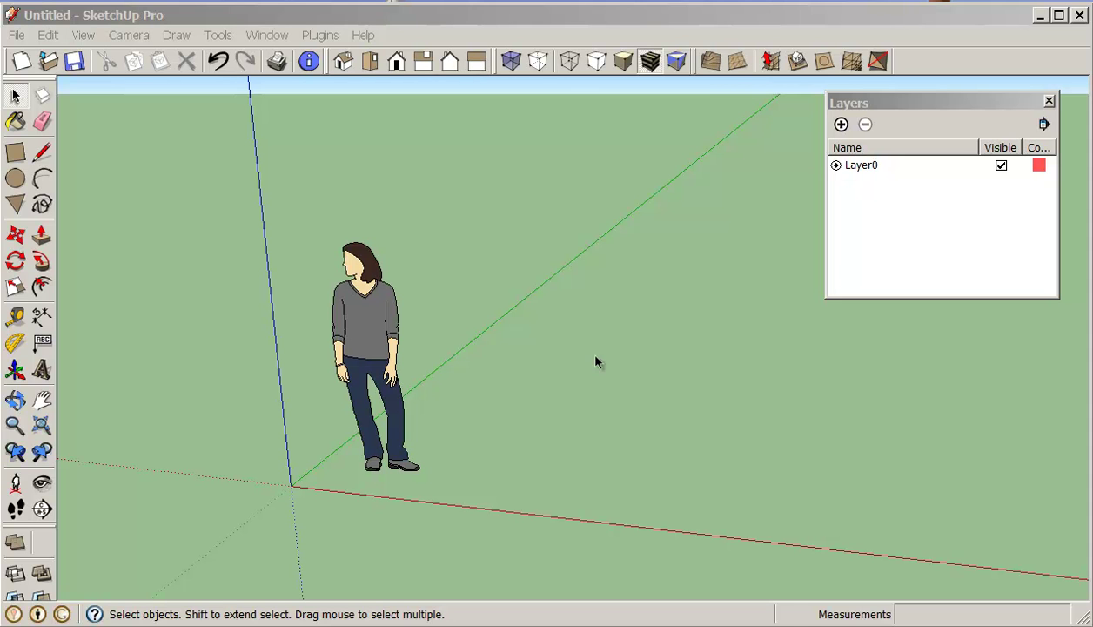
Import the JPEG house.jpg as an image and place it flat on the ground with its corner at the origin
{"action": "left_click", "coordinate": [15, 35]}
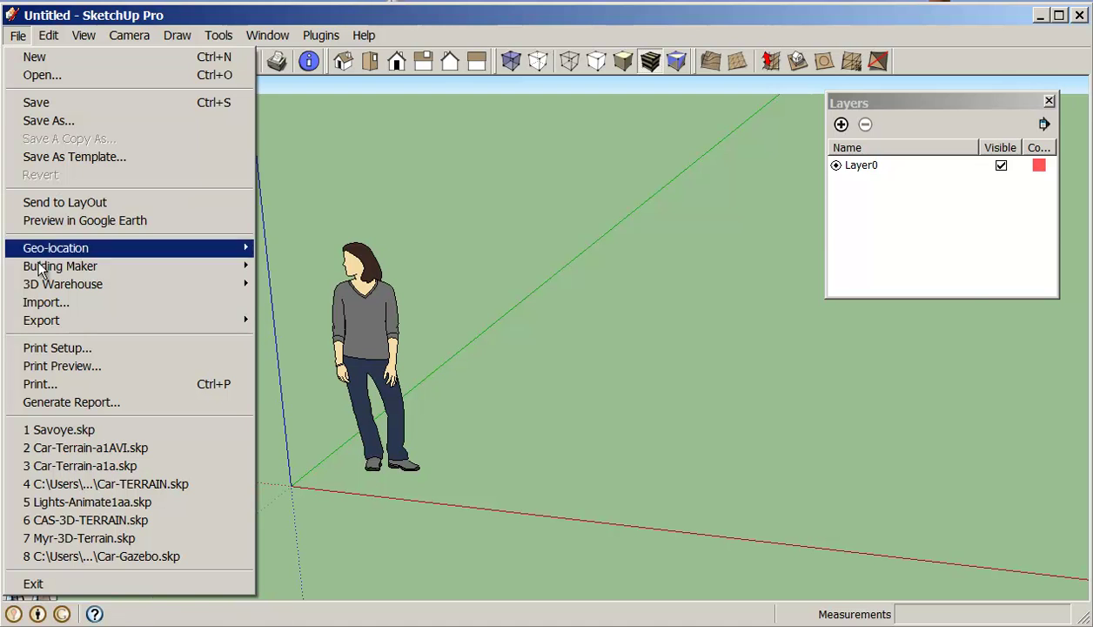
{"action": "left_click", "coordinate": [41, 304]}
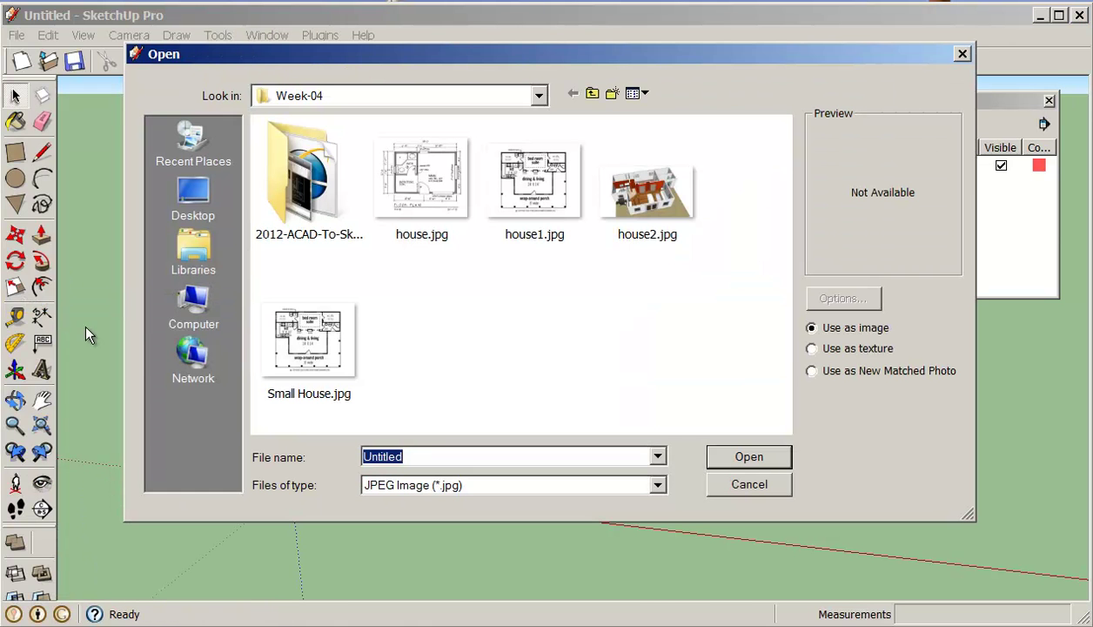
{"action": "left_click", "coordinate": [657, 485]}
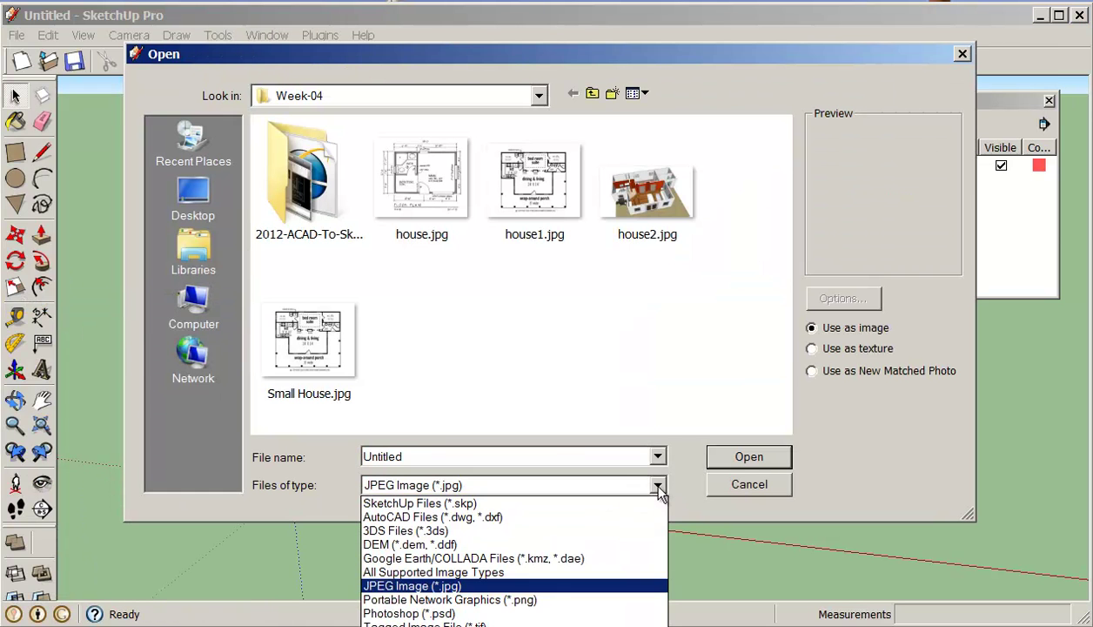
{"action": "left_click", "coordinate": [570, 587]}
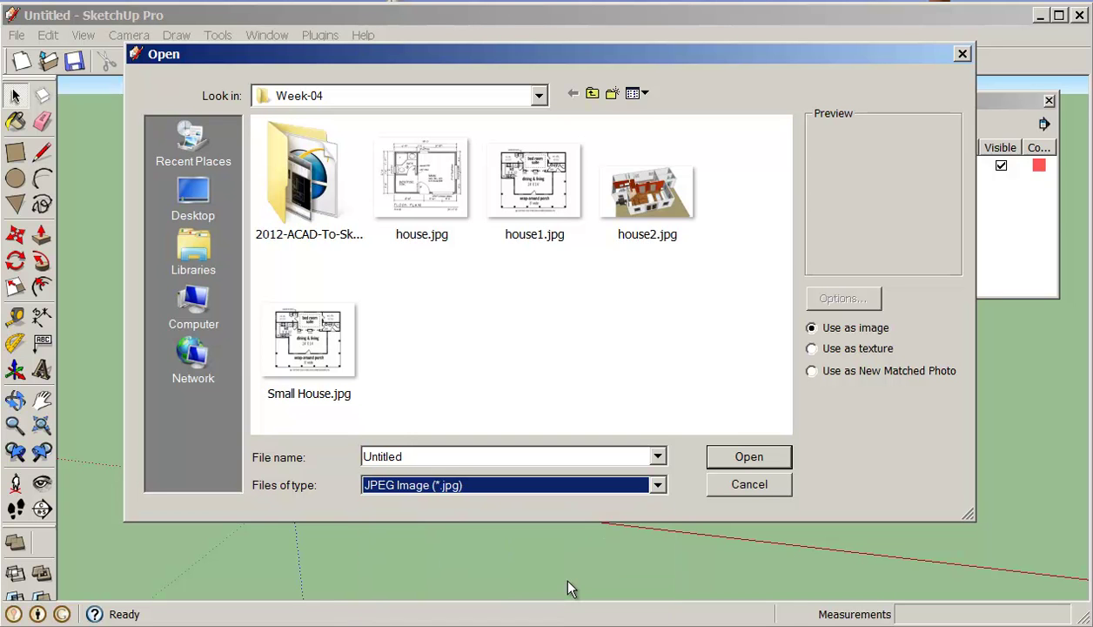
{"action": "left_click", "coordinate": [416, 183]}
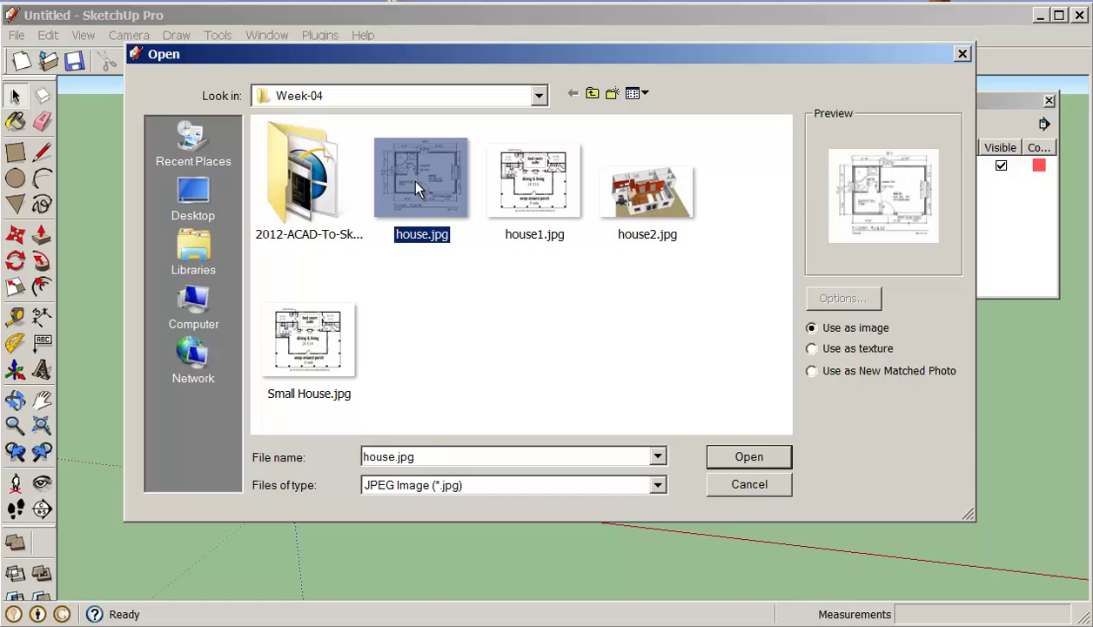
{"action": "left_click", "coordinate": [744, 458]}
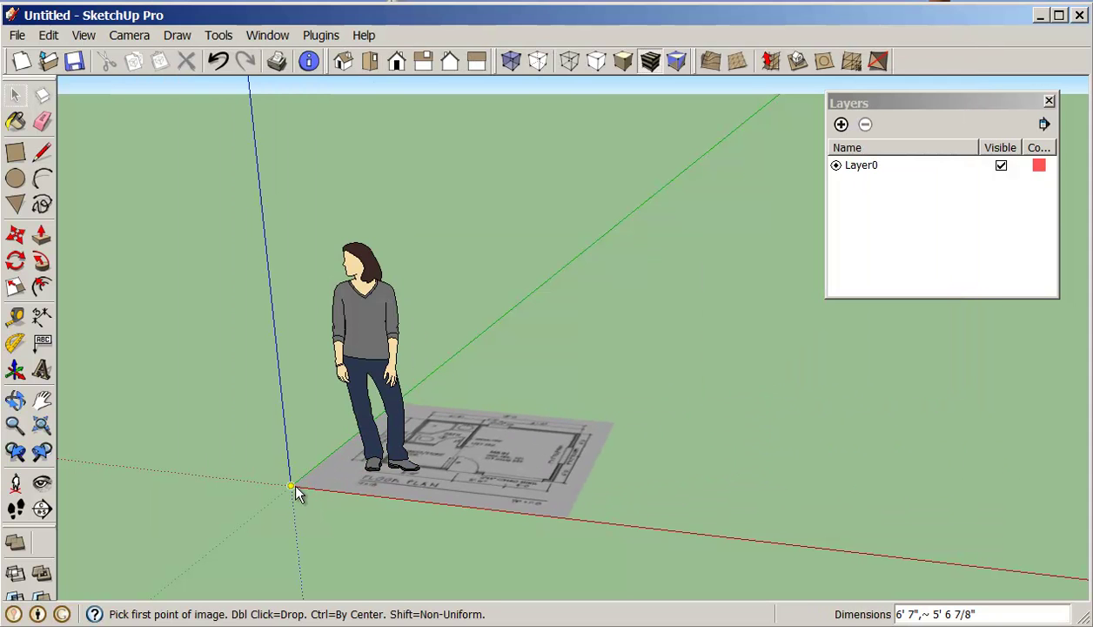
{"action": "left_click", "coordinate": [290, 484]}
{"action": "left_click", "coordinate": [359, 494]}
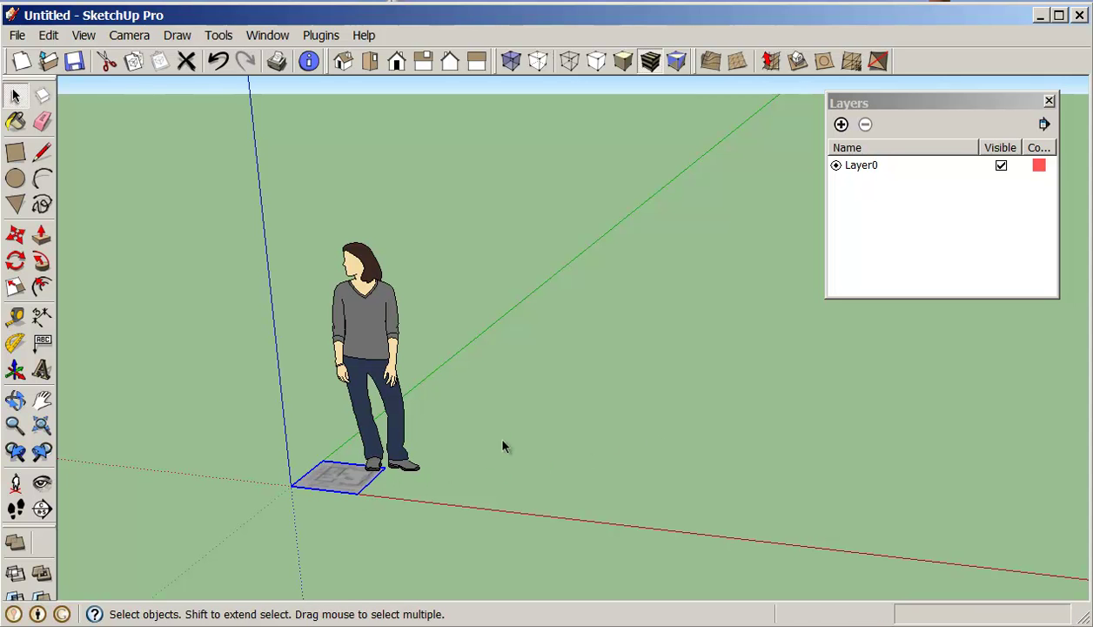
Delete the standing person figure from the model
{"action": "middle_click_drag", "start_coordinate": [508, 438], "coordinate": [427, 503]}
{"action": "scroll", "coordinate": [427, 503], "scroll_direction": "up", "scroll_amount": 2}
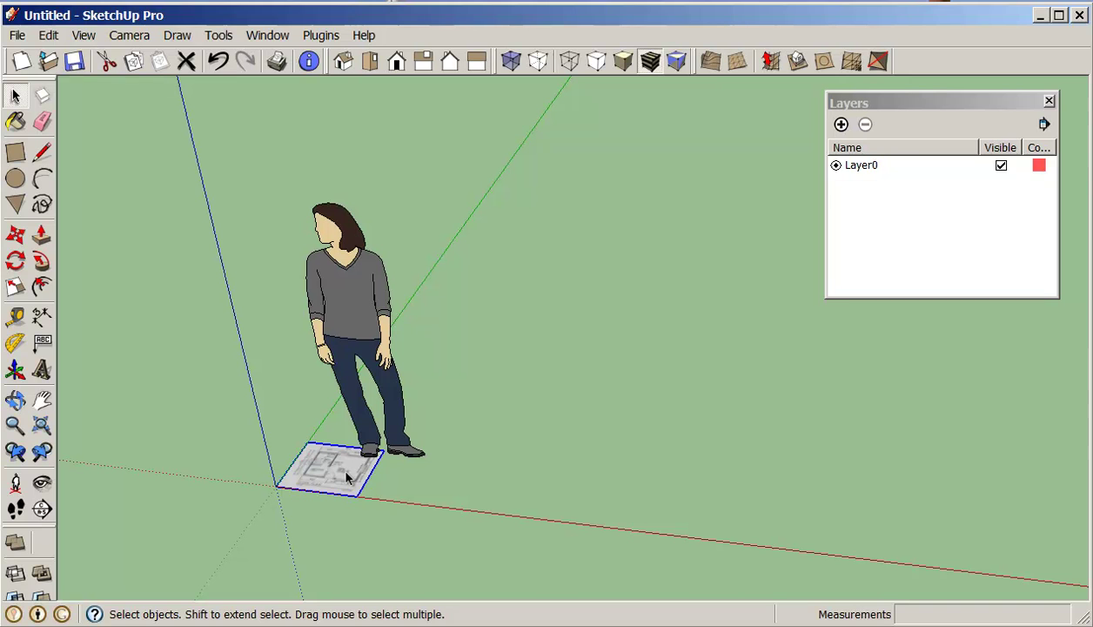
{"action": "middle_click_drag", "start_coordinate": [364, 464], "coordinate": [361, 511]}
{"action": "left_click", "coordinate": [383, 364]}
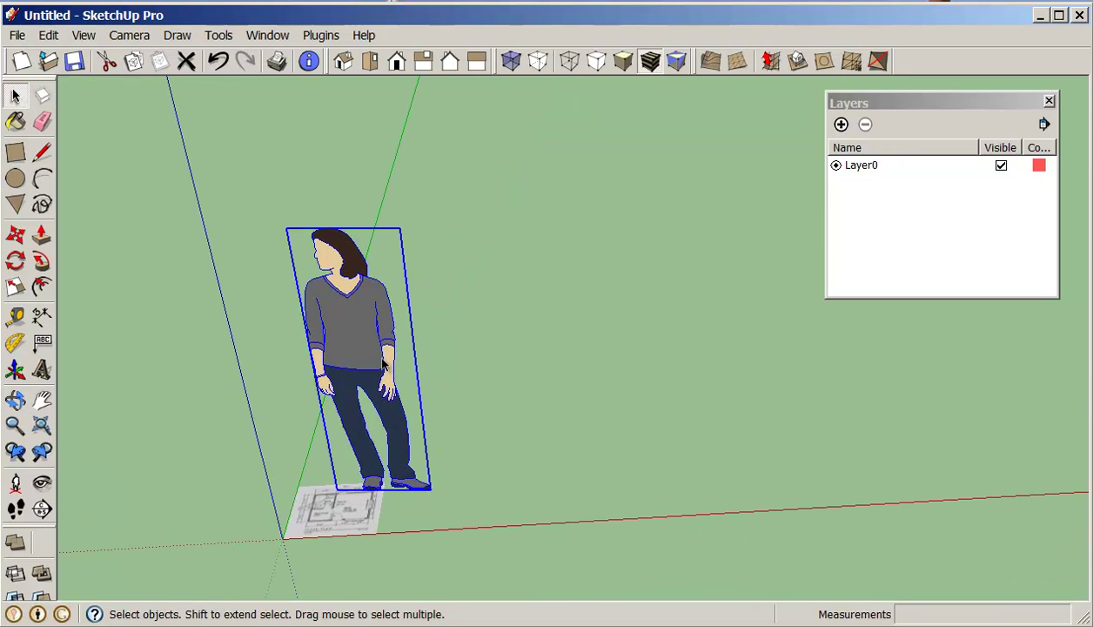
{"action": "key", "text": "Delete"}
Measure the plan's 18'-0 bath and main room wall between its outer corners and resize the model to make it 18'
{"action": "scroll", "coordinate": [340, 515], "scroll_direction": "up", "scroll_amount": 10}
{"action": "middle_click_drag", "start_coordinate": [299, 470], "coordinate": [461, 555]}
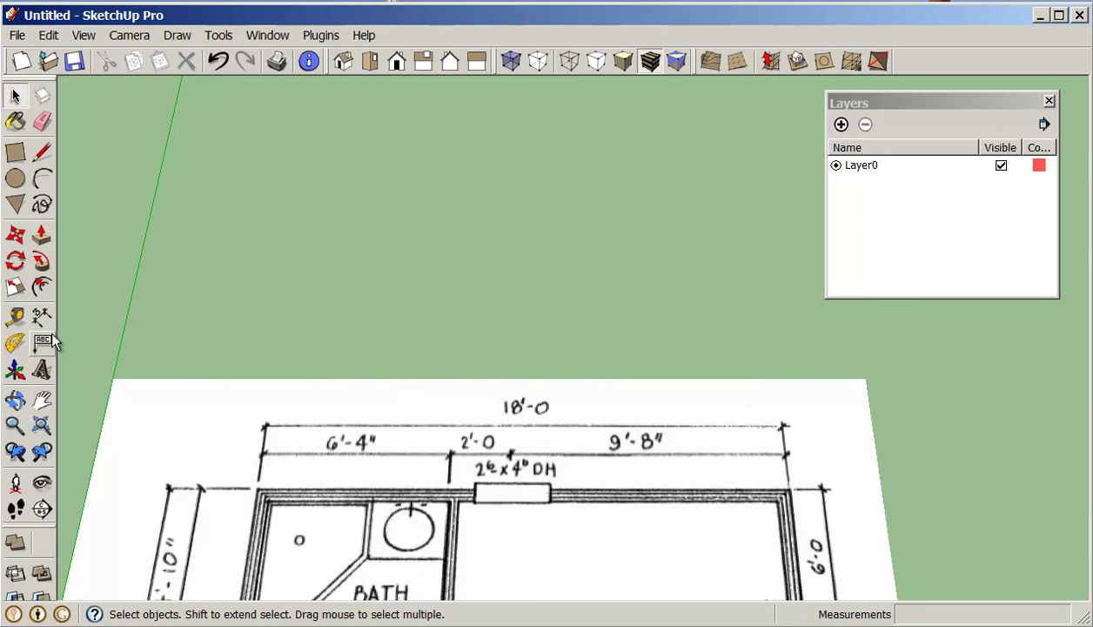
{"action": "left_click", "coordinate": [16, 317]}
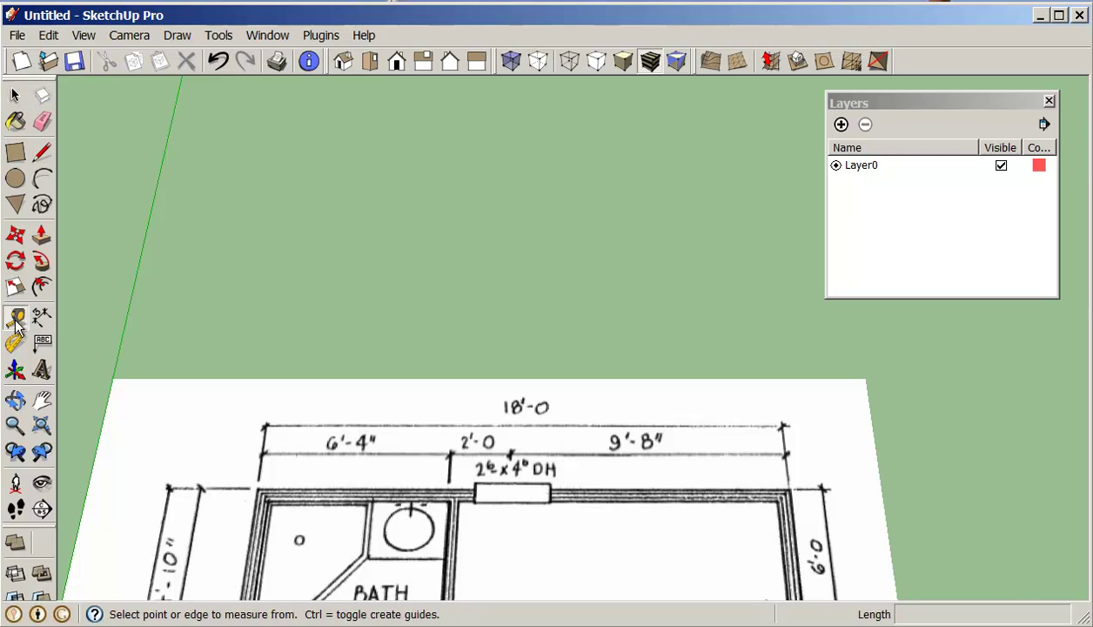
{"action": "left_click", "coordinate": [258, 476]}
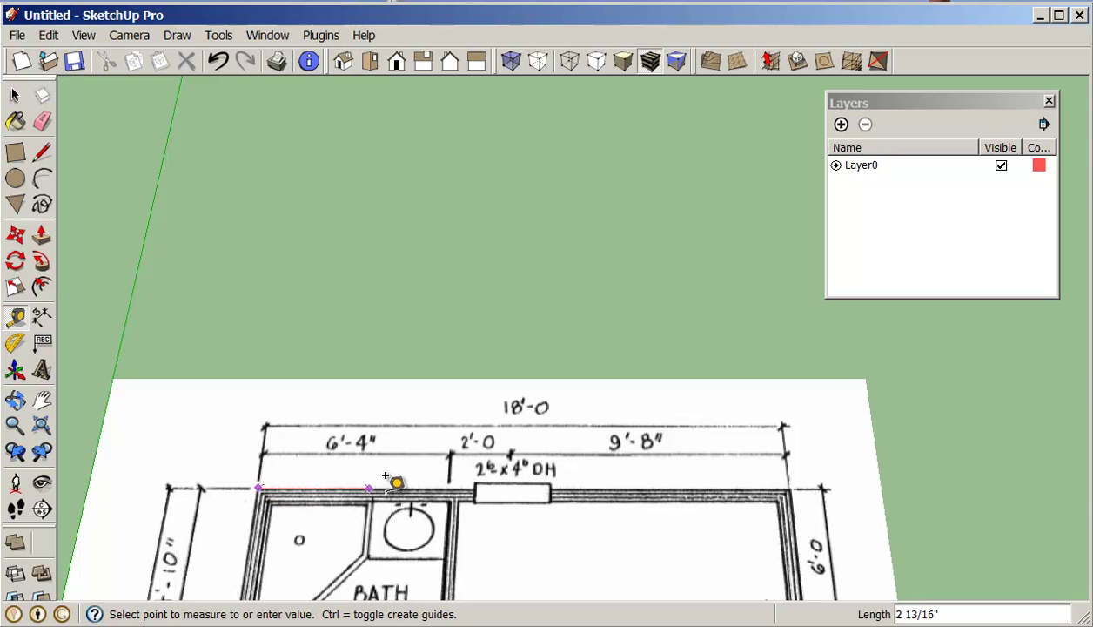
{"action": "left_click", "coordinate": [789, 476]}
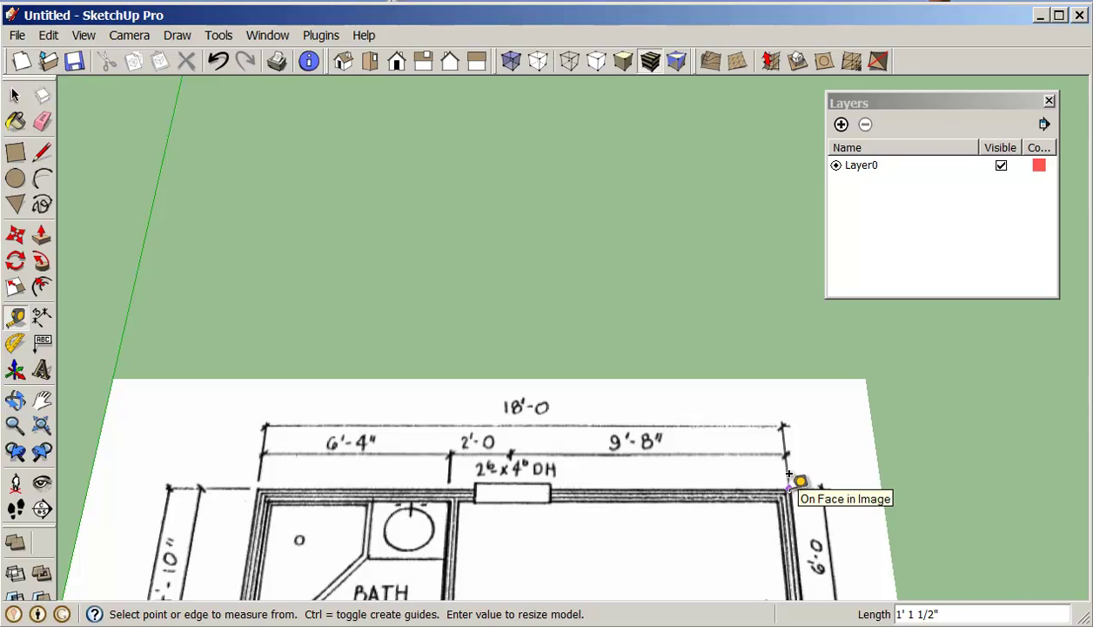
{"action": "type", "text": "18'"}
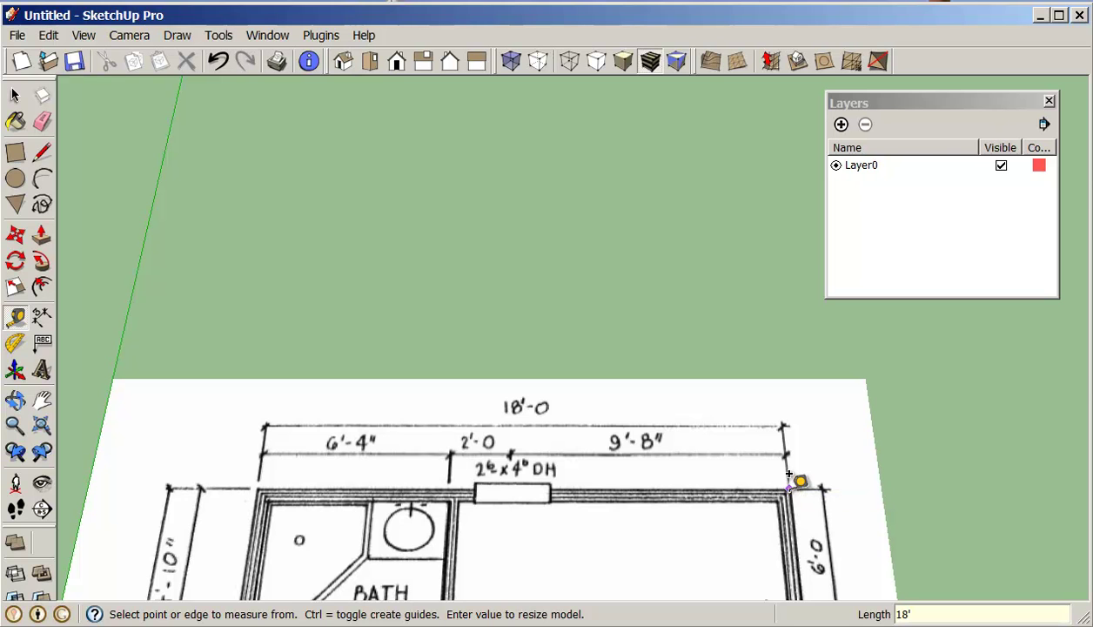
{"action": "key", "text": "Return"}
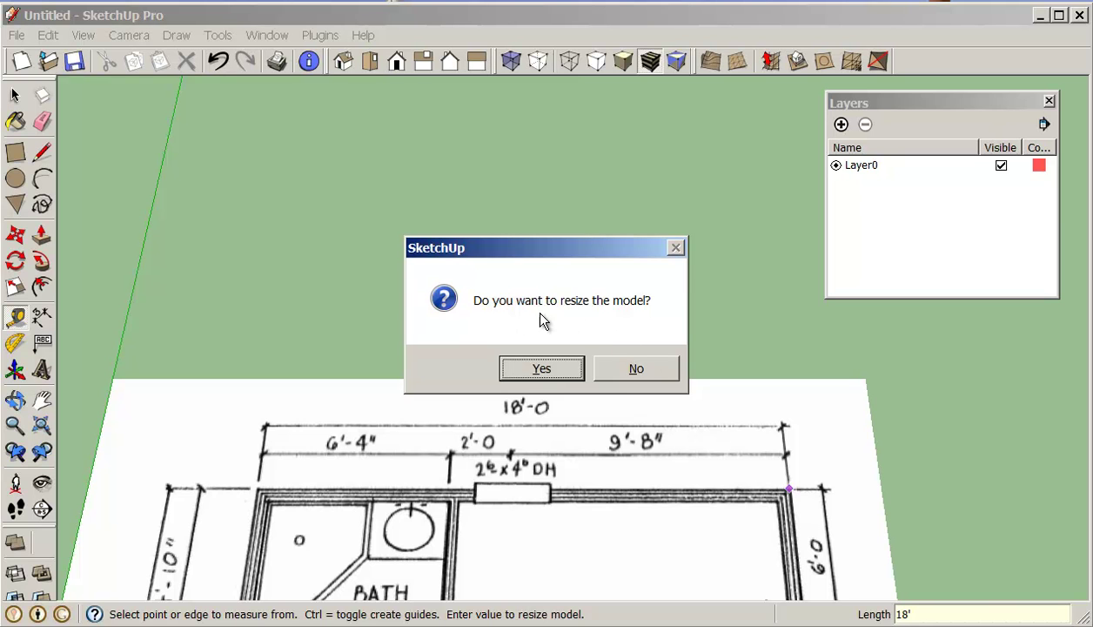
{"action": "left_click", "coordinate": [541, 368]}
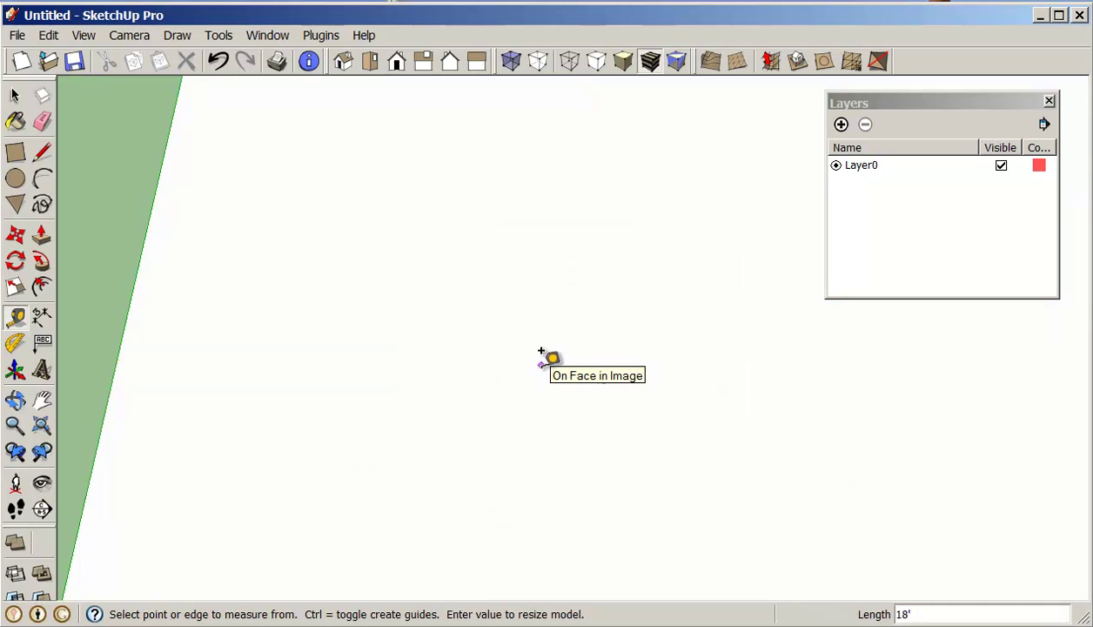
Remeasure the same wall precisely from outer corner to outer corner and rescale the model again to 18'
{"action": "scroll", "coordinate": [579, 337], "scroll_direction": "down", "scroll_amount": 5}
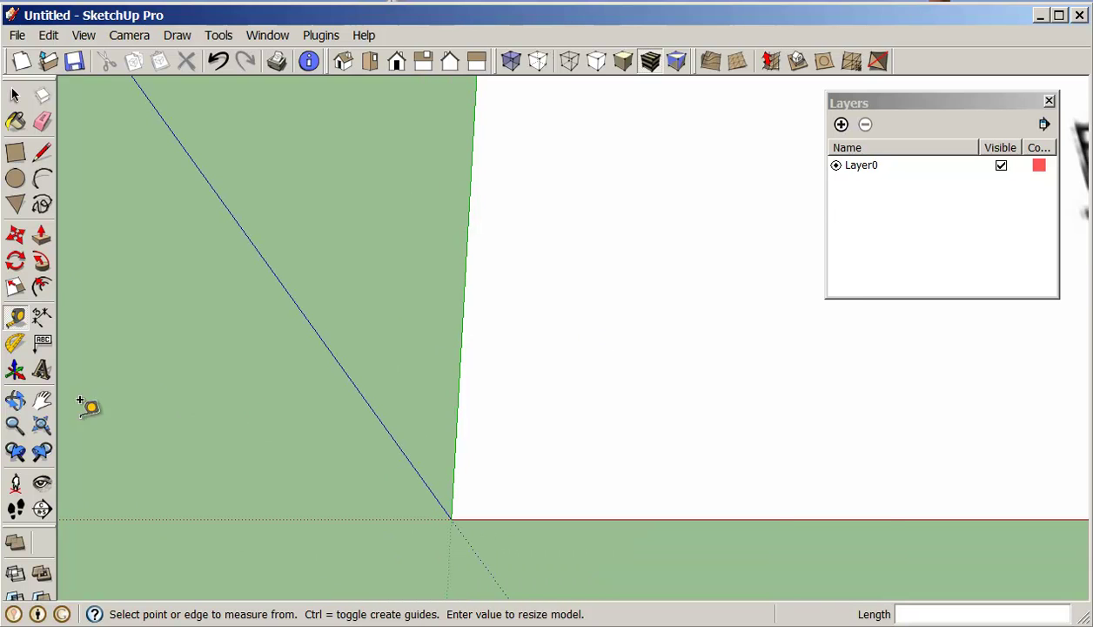
{"action": "left_click", "coordinate": [41, 424]}
{"action": "middle_click_drag", "start_coordinate": [531, 370], "coordinate": [541, 409]}
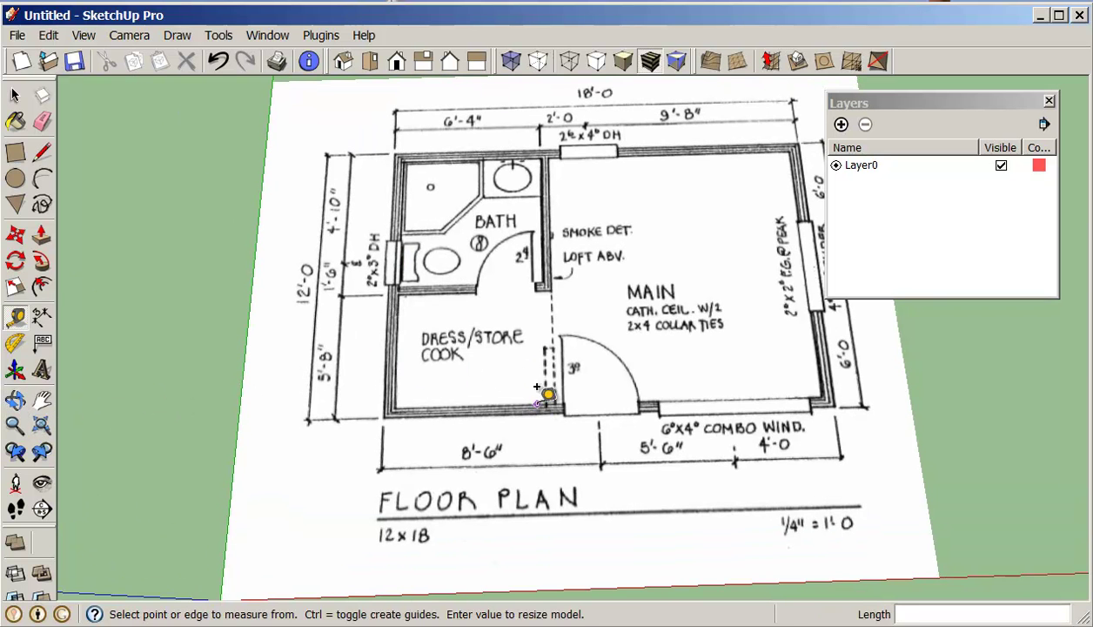
{"action": "middle_click_drag", "start_coordinate": [563, 205], "coordinate": [480, 316]}
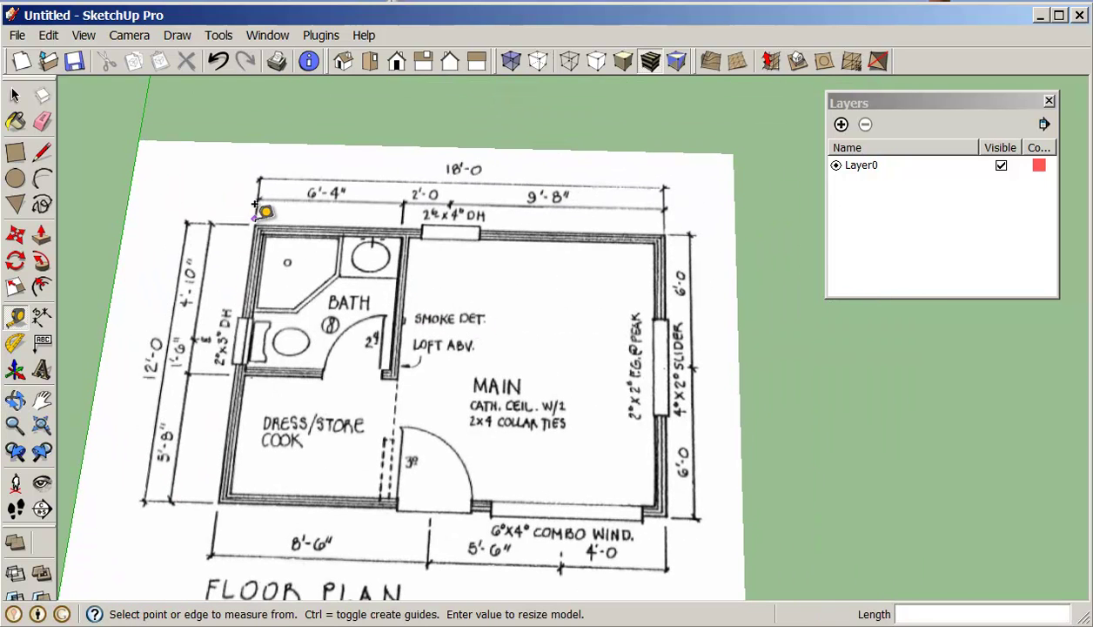
{"action": "left_click", "coordinate": [257, 210]}
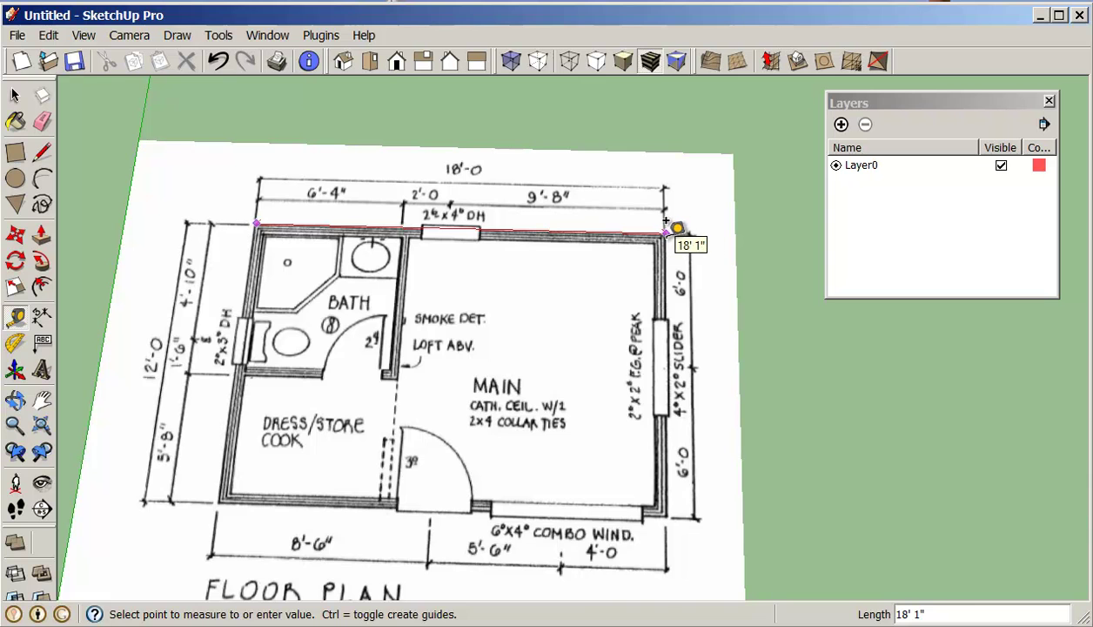
{"action": "scroll", "coordinate": [667, 228], "scroll_direction": "up", "scroll_amount": 3}
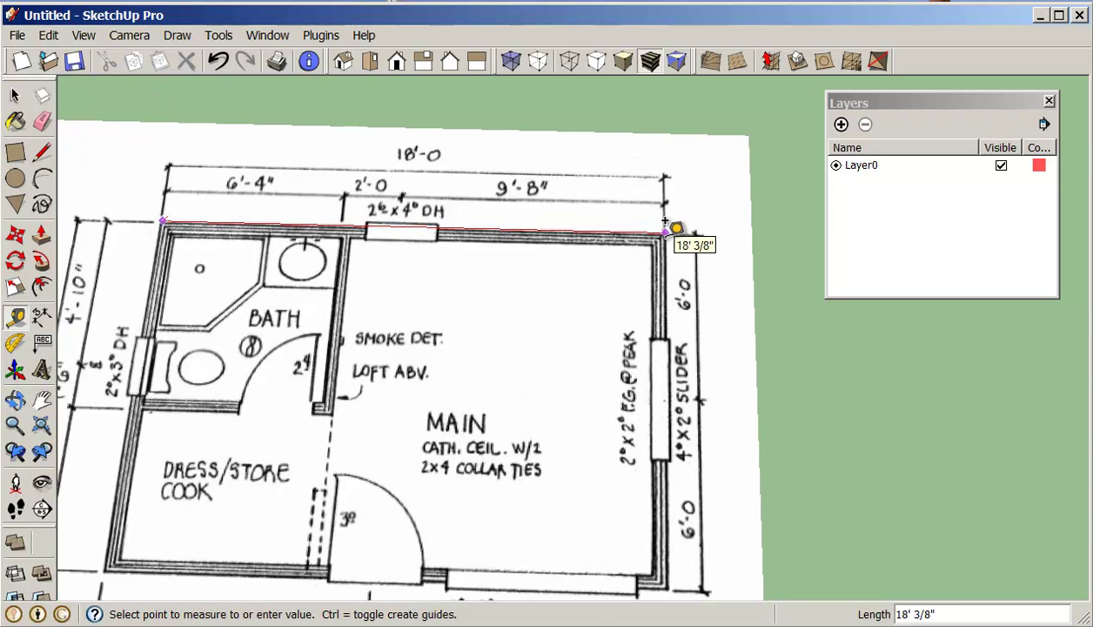
{"action": "scroll", "coordinate": [667, 228], "scroll_direction": "up", "scroll_amount": 1}
{"action": "scroll", "coordinate": [667, 228], "scroll_direction": "up", "scroll_amount": 3}
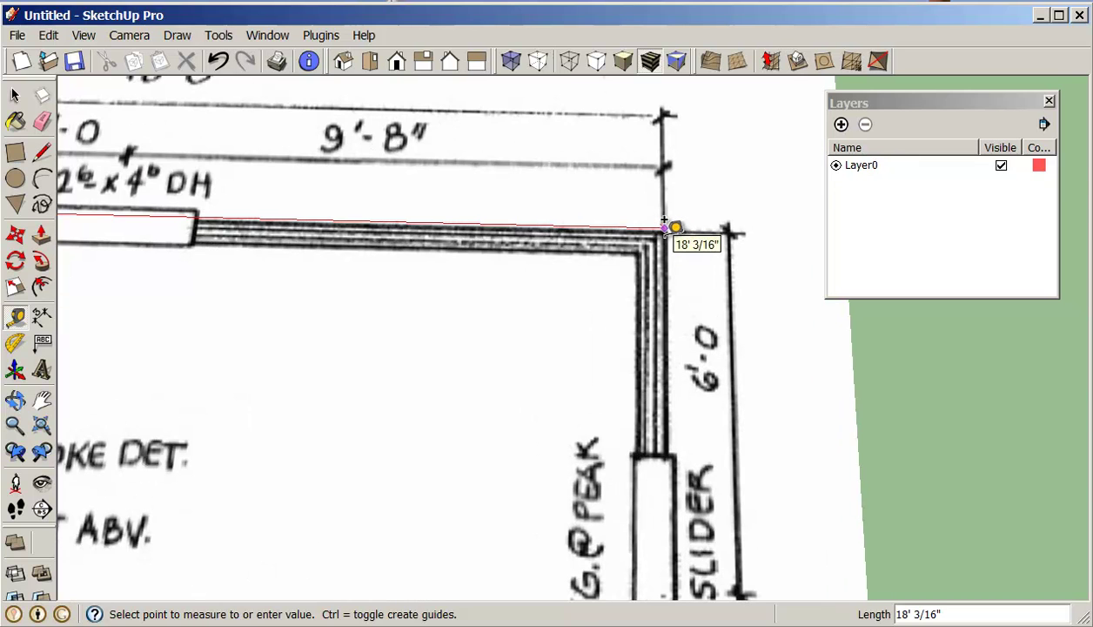
{"action": "left_click", "coordinate": [665, 228]}
{"action": "type", "text": "18'"}
{"action": "key", "text": "Return"}
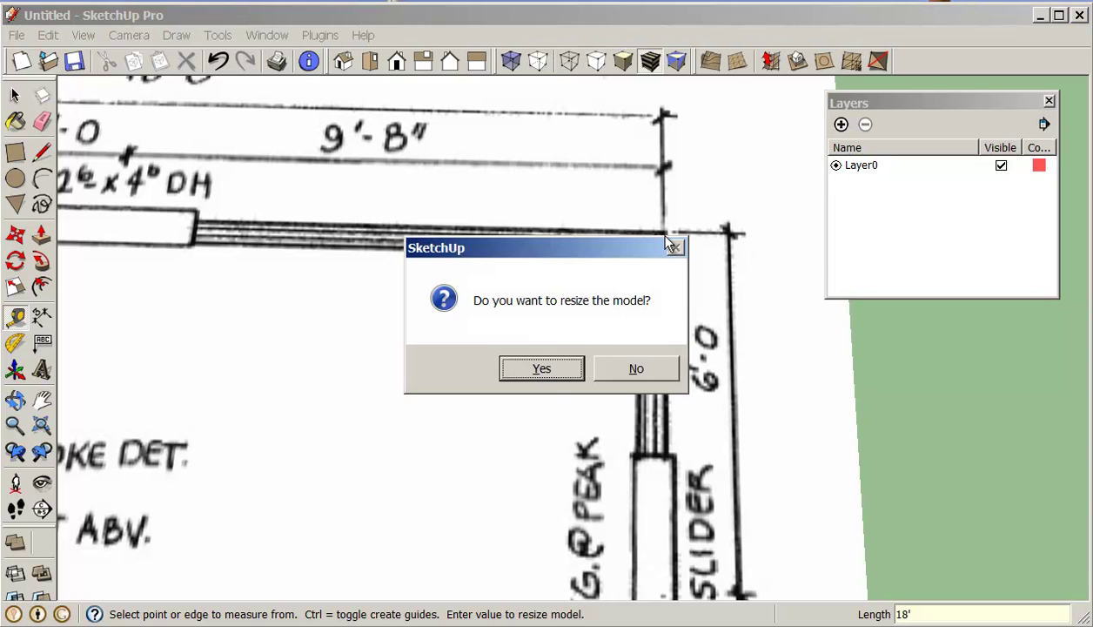
{"action": "left_click", "coordinate": [542, 369]}
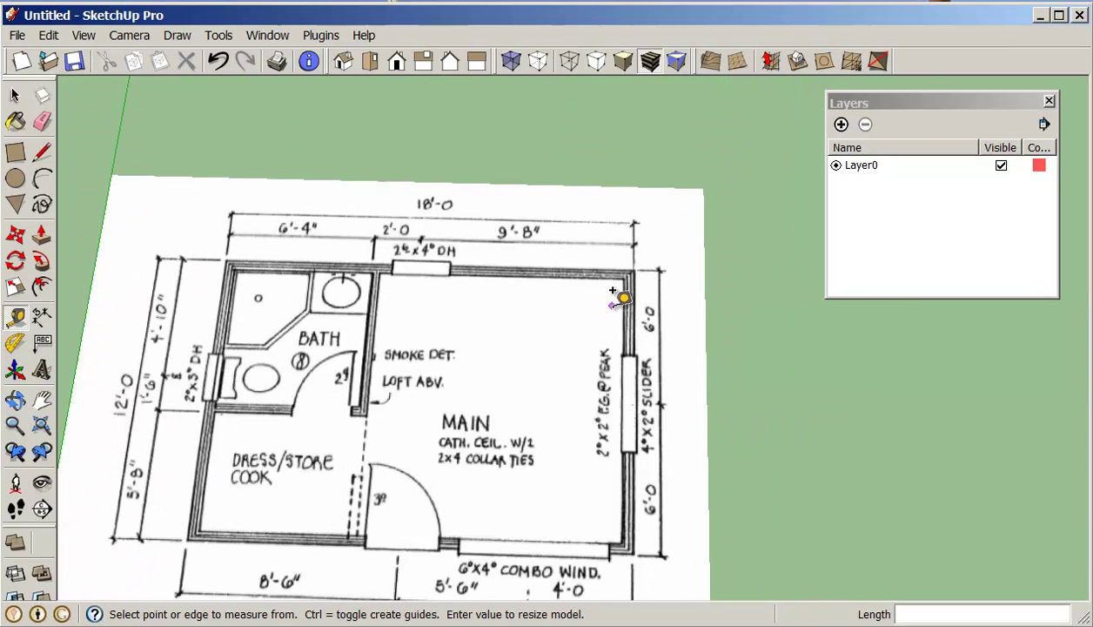
Draw a rectangle of about 18' 3" by 12' 3" over the outer wall outline of the floor plan
{"action": "mouse_move", "coordinate": [548, 350]}
{"action": "middle_mouse_down"}
{"action": "mouse_move", "coordinate": [552, 385]}
{"action": "mouse_move", "coordinate": [568, 346]}
{"action": "middle_mouse_up"}
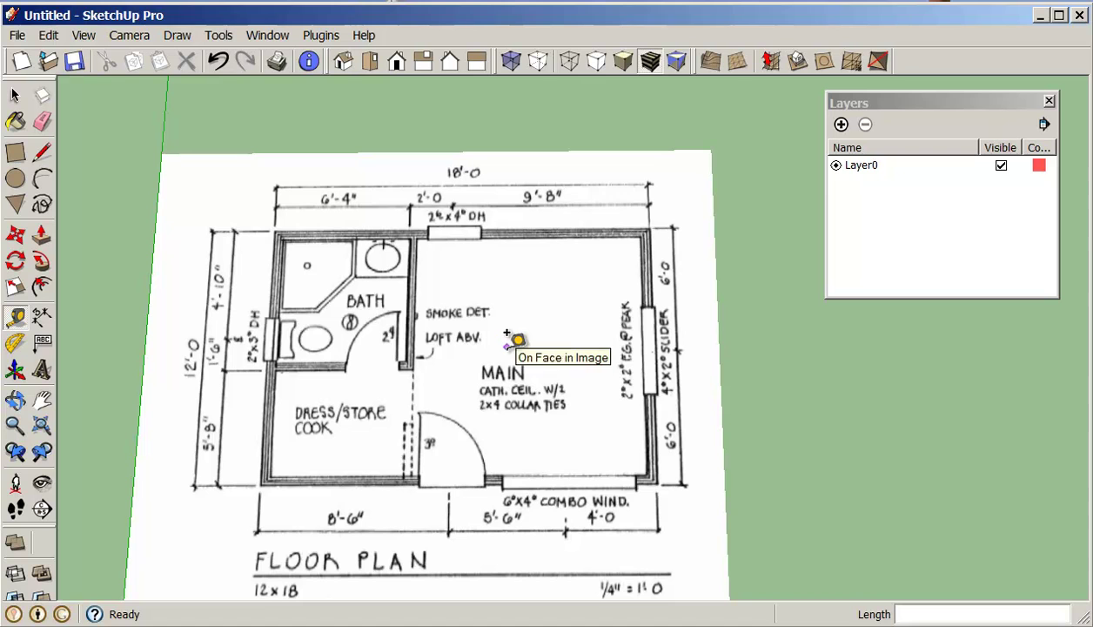
{"action": "left_click", "coordinate": [19, 155]}
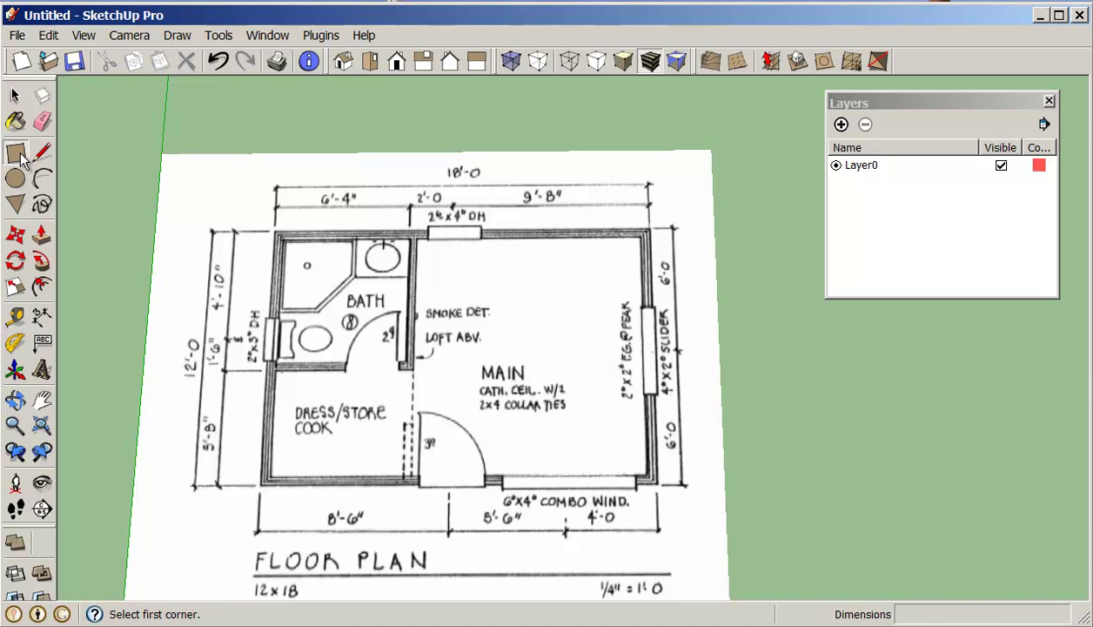
{"action": "left_click", "coordinate": [275, 229]}
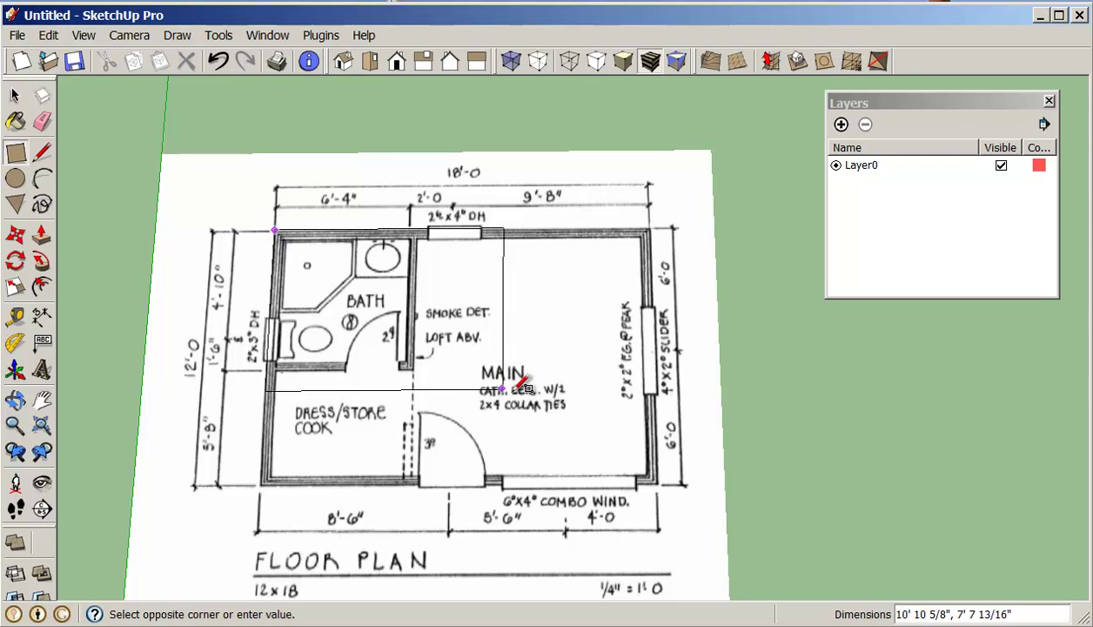
{"action": "left_click", "coordinate": [659, 483]}
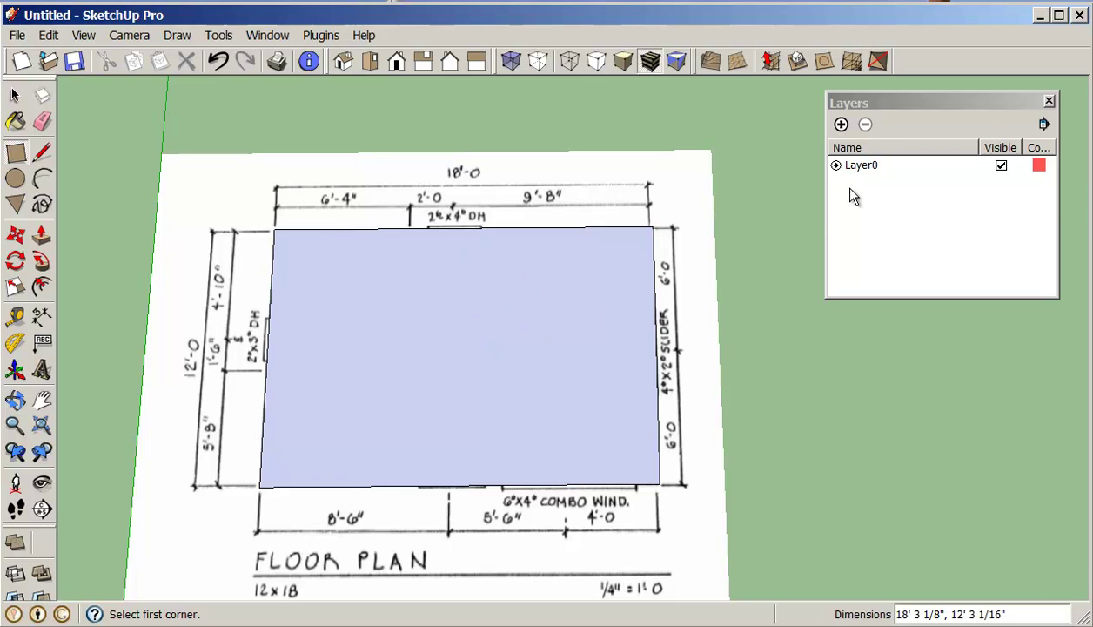
Add five layers named Image, Wall, Floor, Ceiling and Roof
{"action": "left_click", "coordinate": [842, 124]}
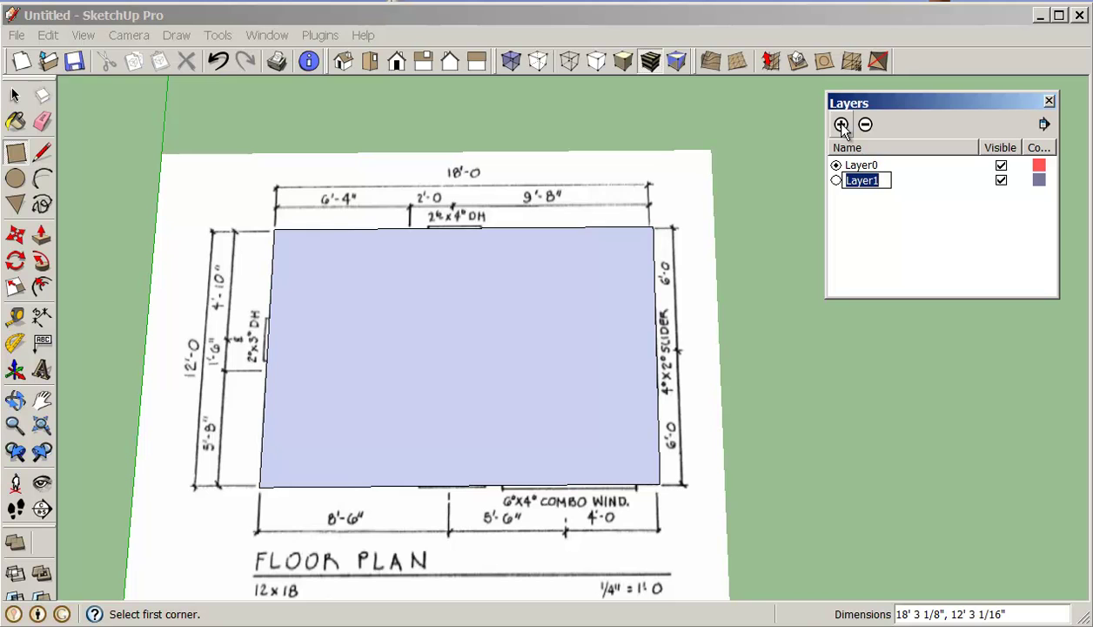
{"action": "type", "text": "Image"}
{"action": "left_click", "coordinate": [842, 125]}
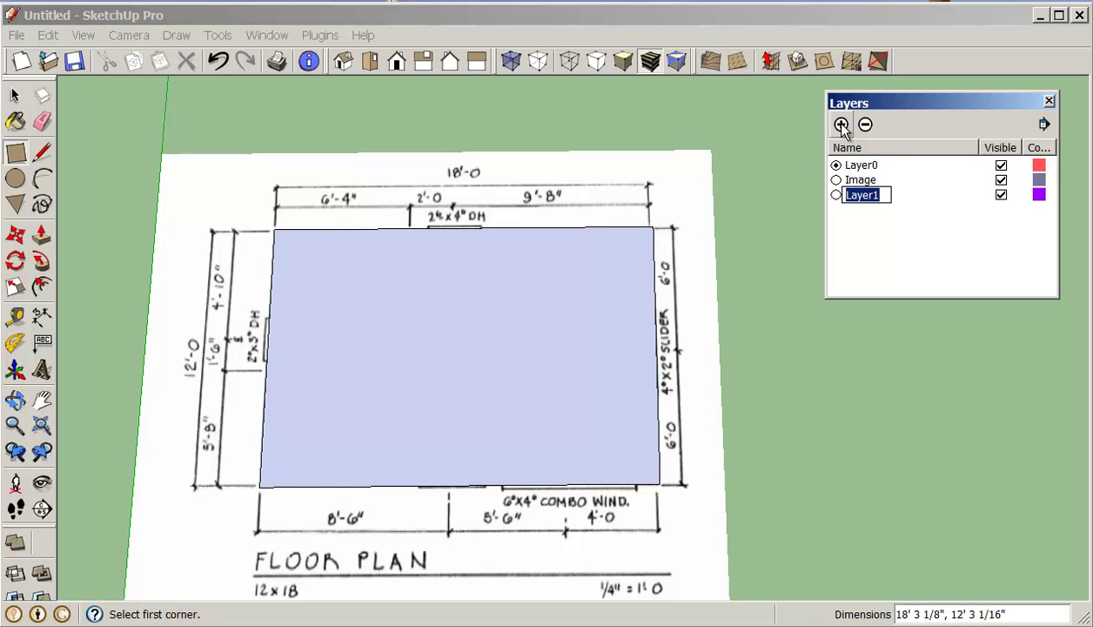
{"action": "type", "text": "Wall"}
{"action": "left_click", "coordinate": [842, 124]}
{"action": "type", "text": "Floor"}
{"action": "left_click", "coordinate": [842, 125]}
{"action": "type", "text": "Ceilin"}
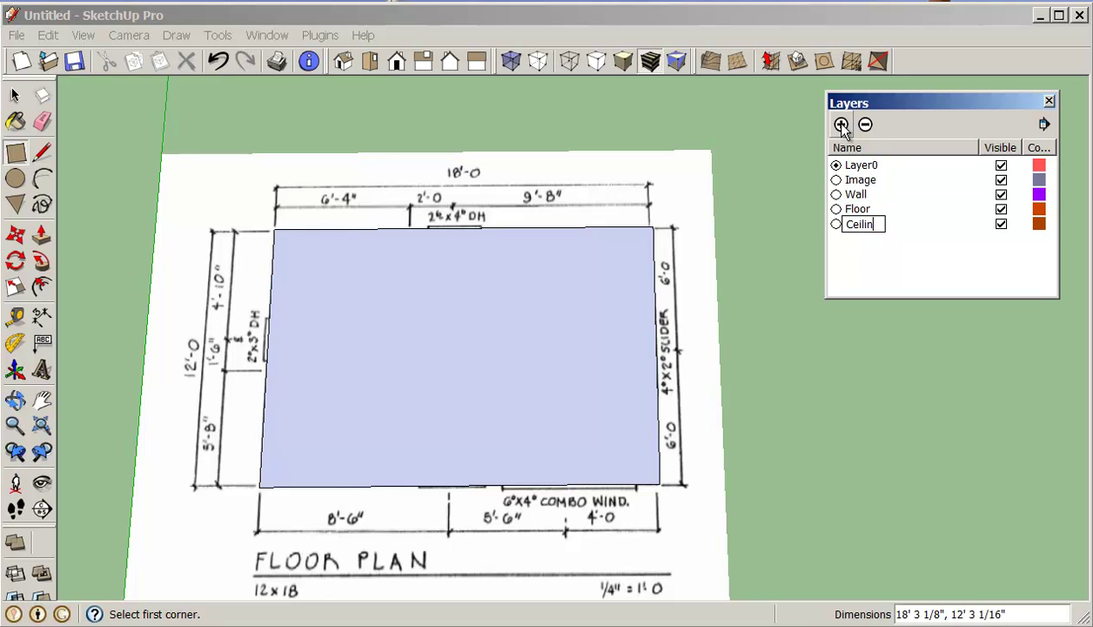
{"action": "type", "text": "g"}
{"action": "left_click", "coordinate": [842, 125]}
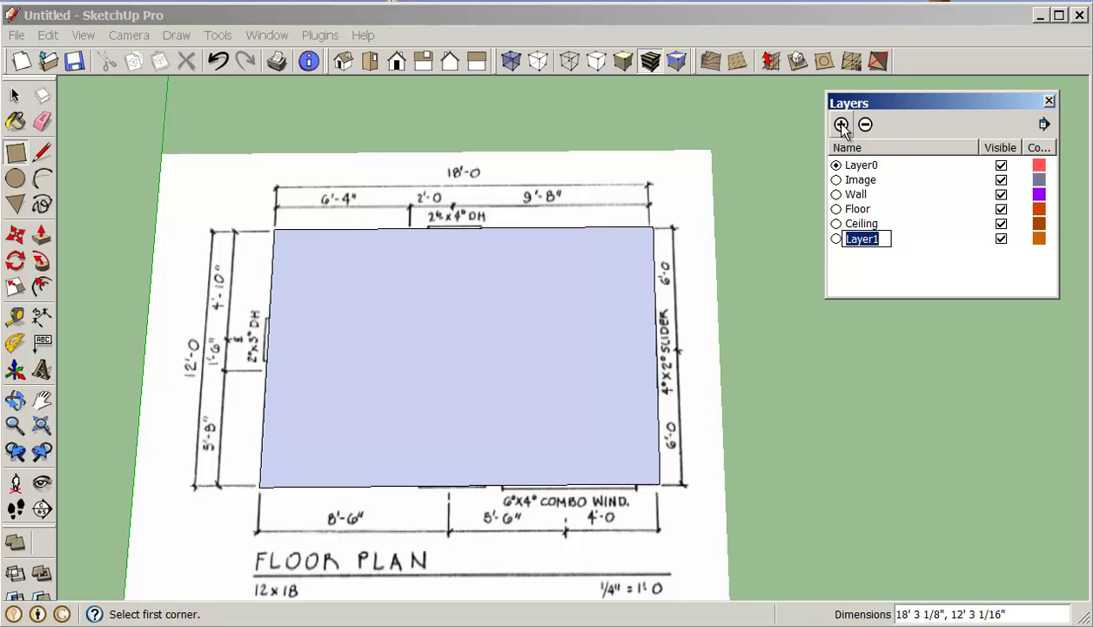
{"action": "type", "text": "Roof"}
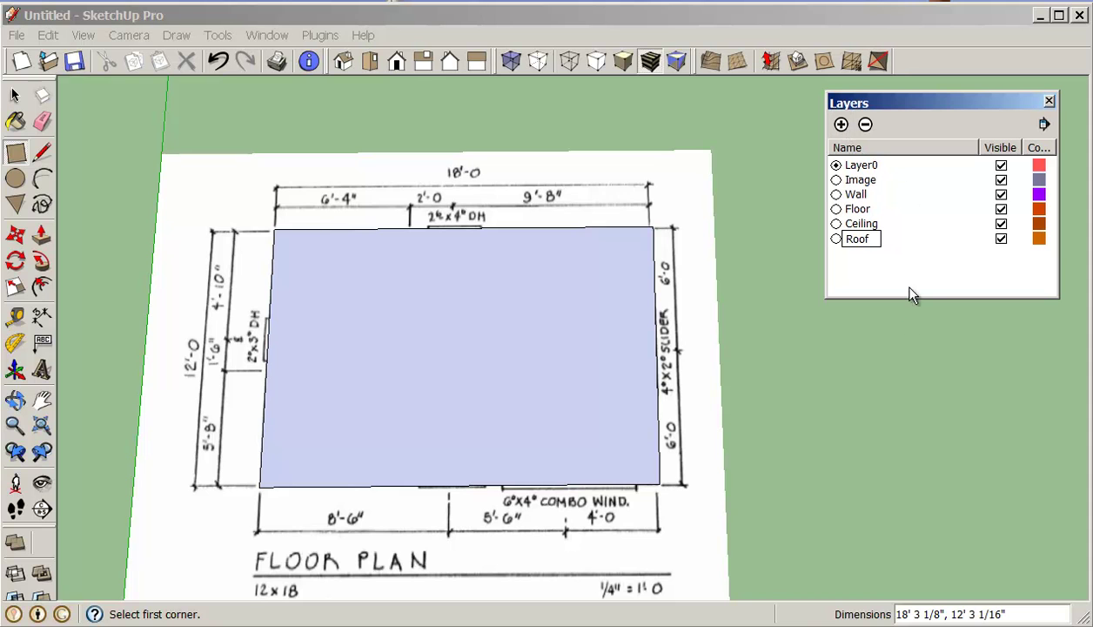
{"action": "left_click", "coordinate": [891, 332]}
Assign the floor plan image to the Image layer in its entity info and place that window beside the plan
{"action": "key", "text": "space"}
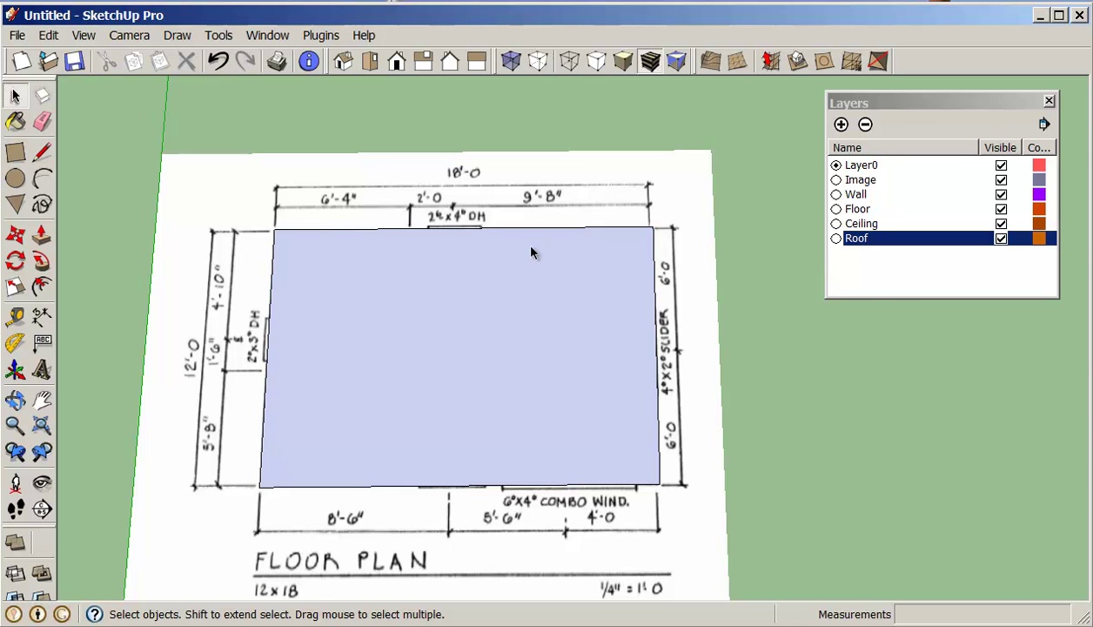
{"action": "left_click", "coordinate": [640, 197]}
{"action": "right_click", "coordinate": [641, 196]}
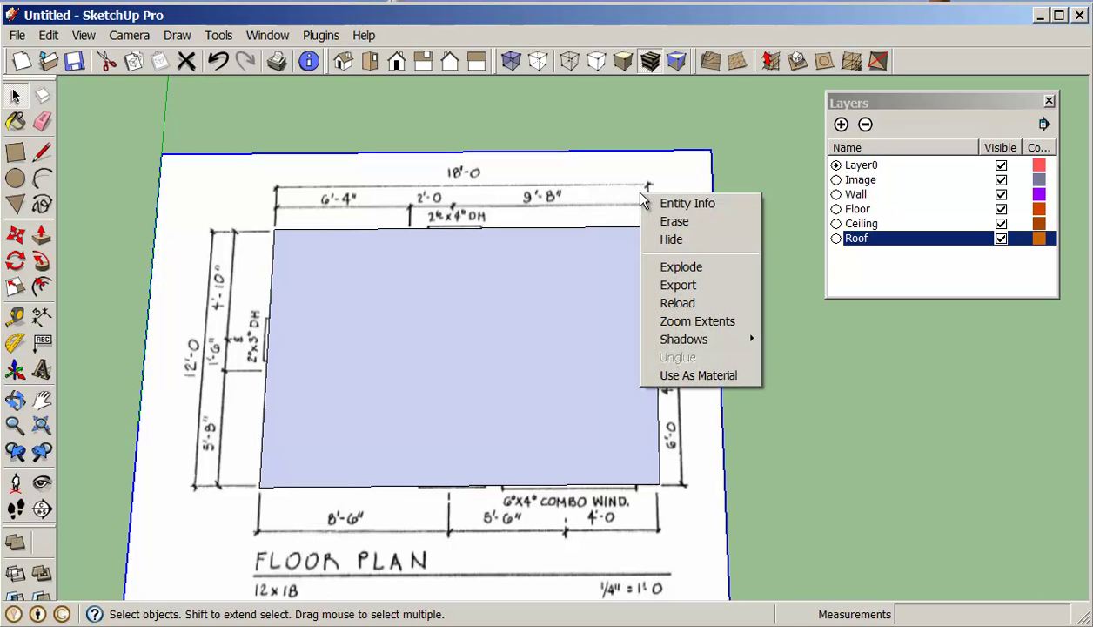
{"action": "left_click", "coordinate": [666, 204]}
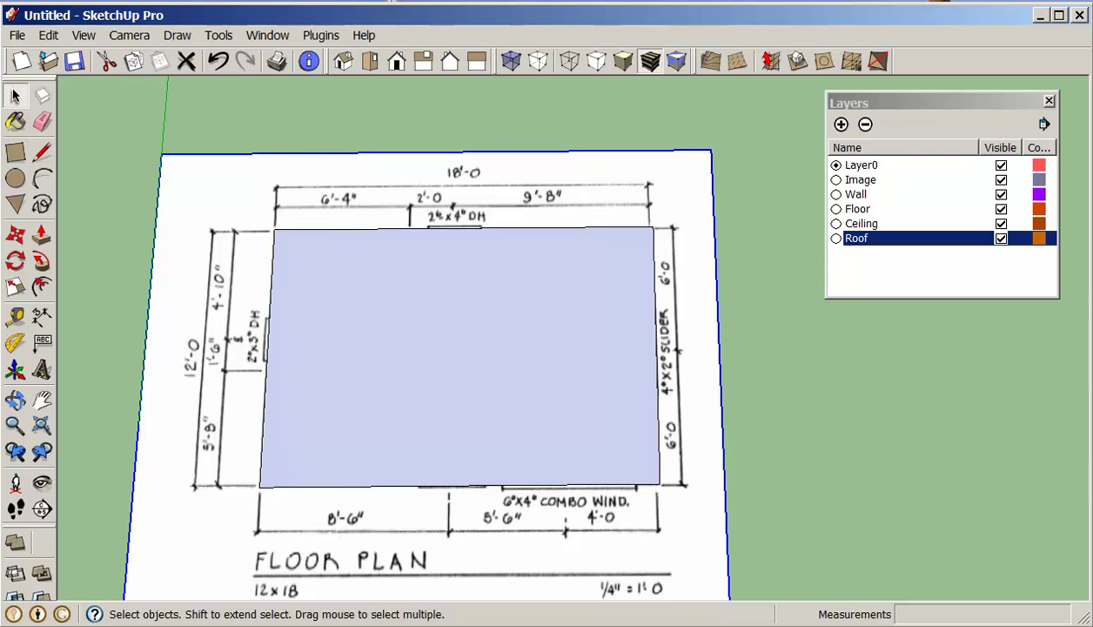
{"action": "left_click_drag", "start_coordinate": [785, 210], "coordinate": [631, 120]}
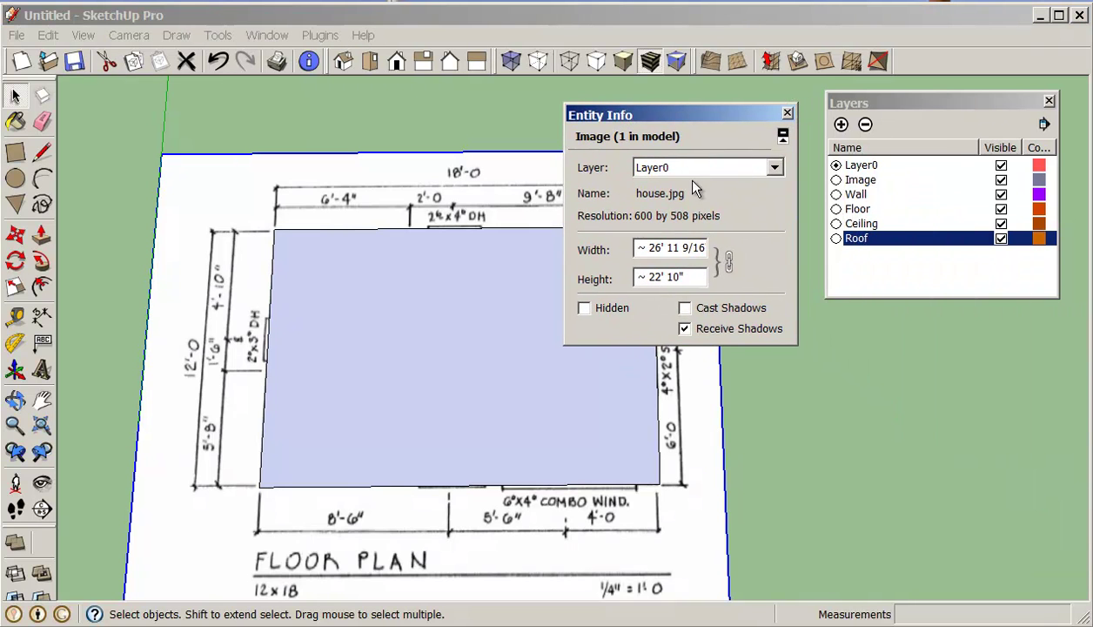
{"action": "left_click", "coordinate": [774, 167]}
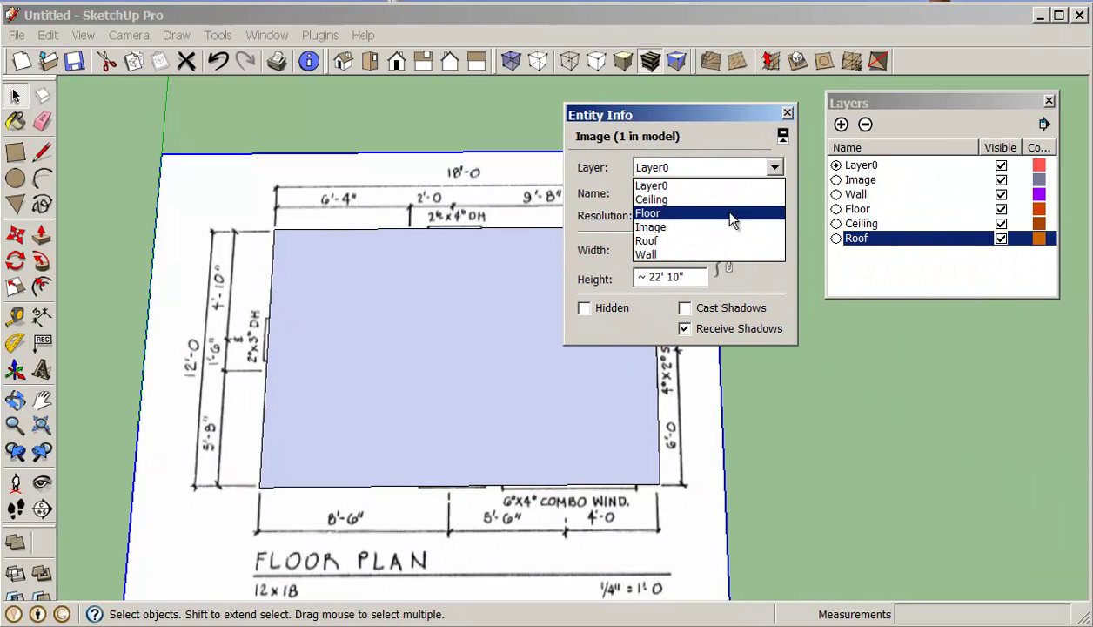
{"action": "left_click", "coordinate": [716, 226]}
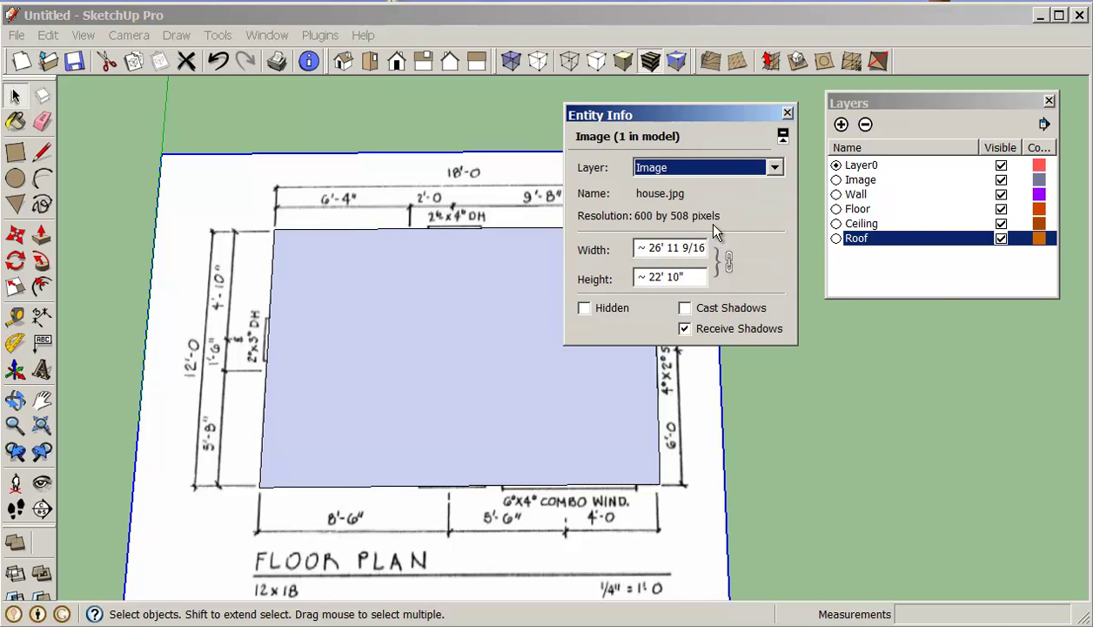
{"action": "left_click_drag", "start_coordinate": [731, 119], "coordinate": [955, 350]}
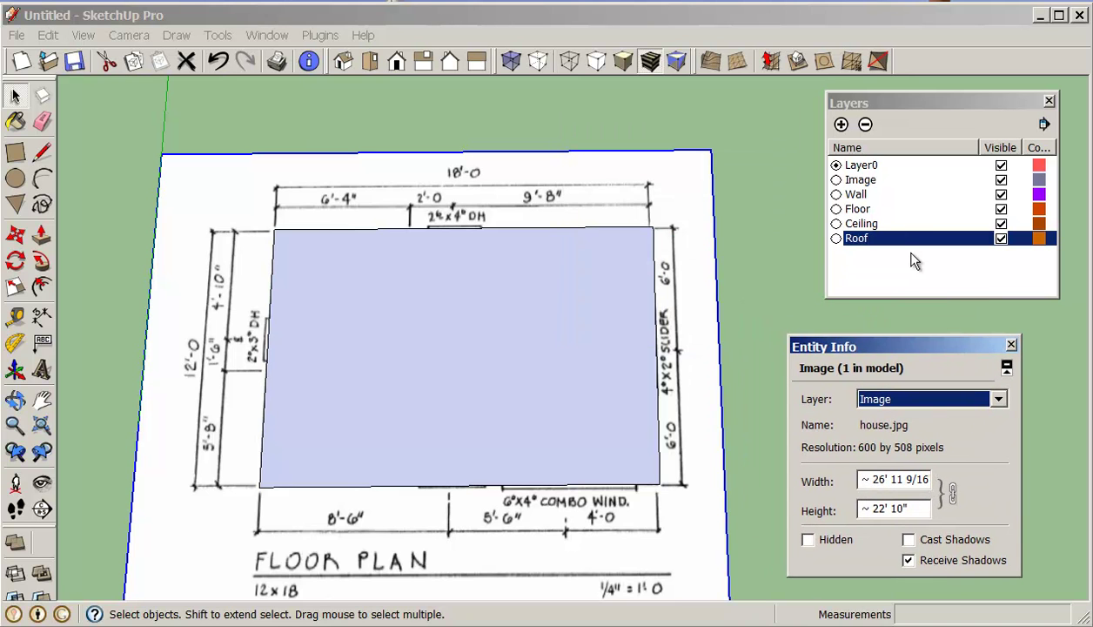
Toggle the Image layer's visibility off and on to check its contents, and collapse the entity info window
{"action": "left_click", "coordinate": [1001, 181]}
{"action": "left_click", "coordinate": [1001, 181]}
{"action": "left_click", "coordinate": [1001, 181]}
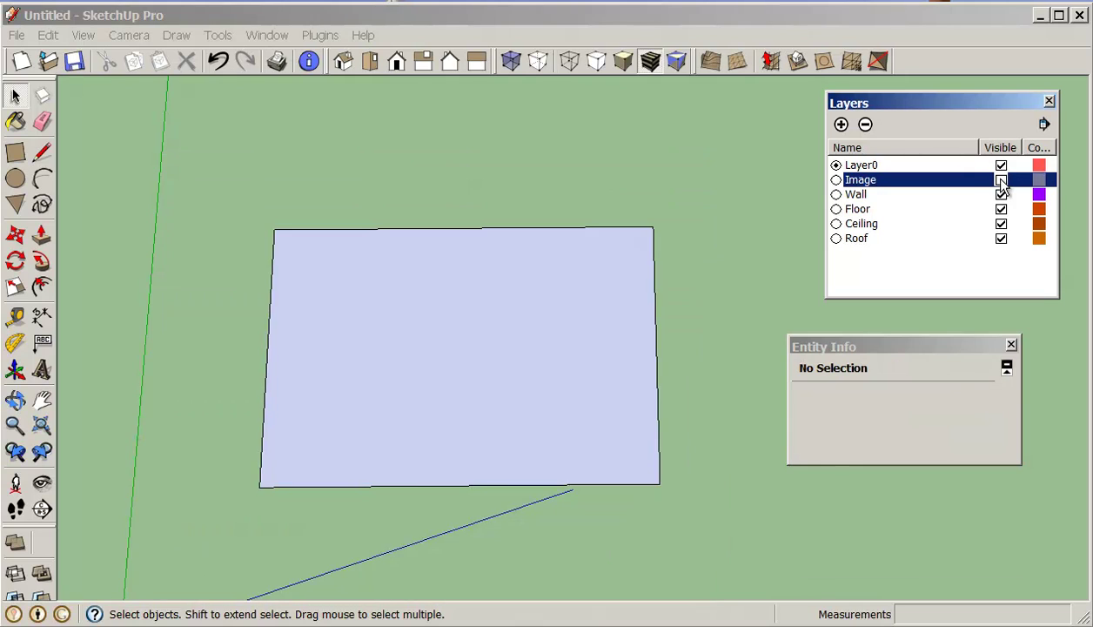
{"action": "left_click", "coordinate": [1001, 181]}
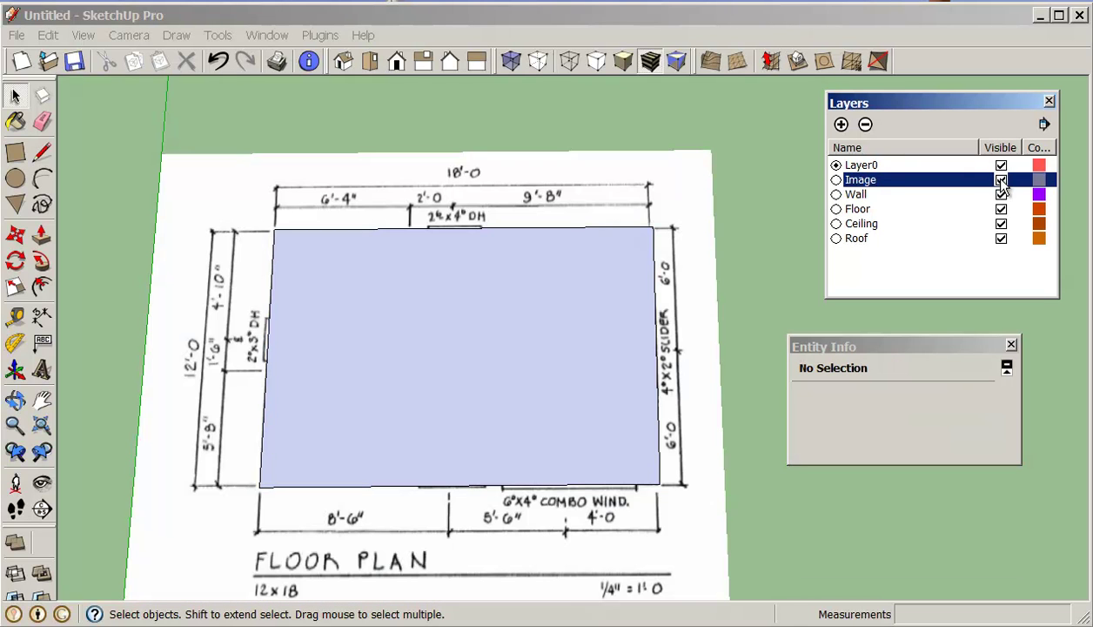
{"action": "left_click", "coordinate": [914, 348]}
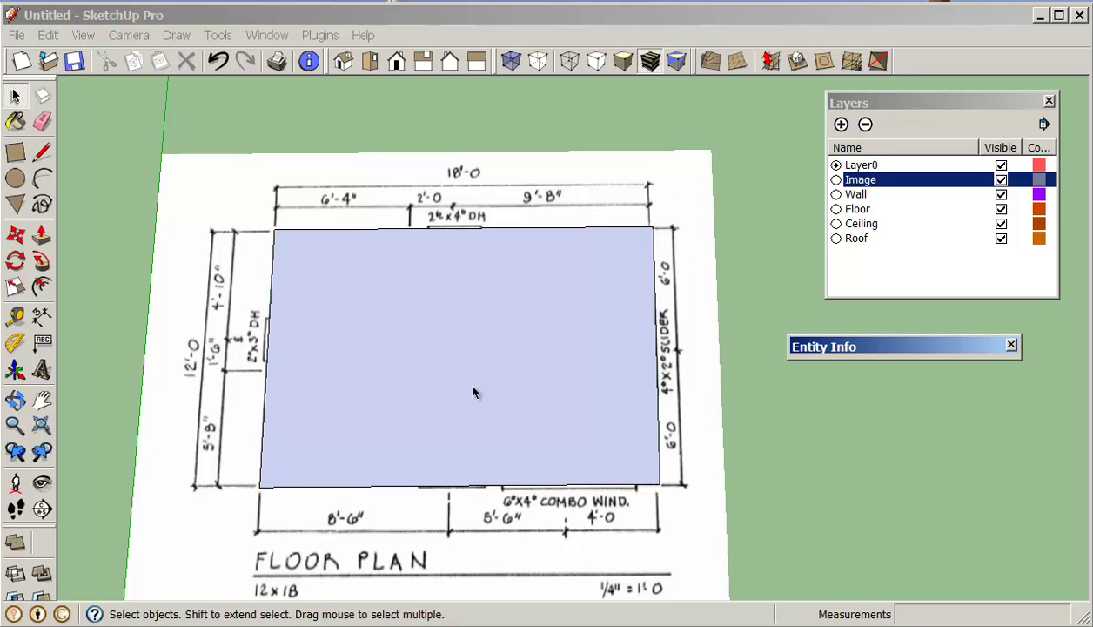
Turn on X-ray display and offset the outer rectangle inward by about 6" to the inner face of the exterior walls
{"action": "left_click", "coordinate": [512, 63]}
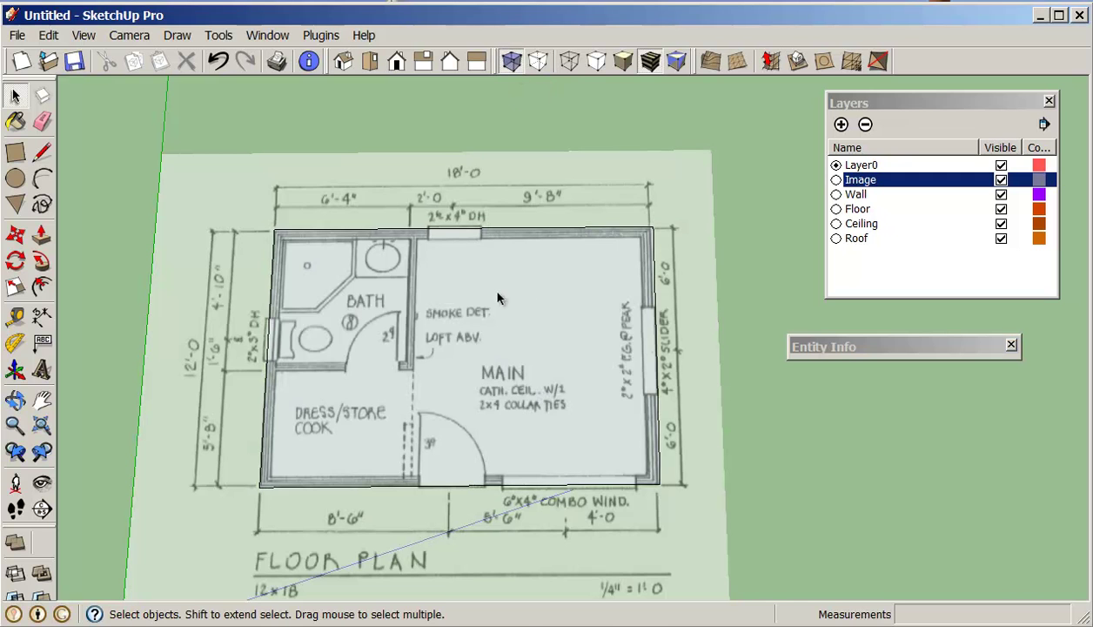
{"action": "left_click", "coordinate": [43, 288]}
{"action": "left_click", "coordinate": [294, 339]}
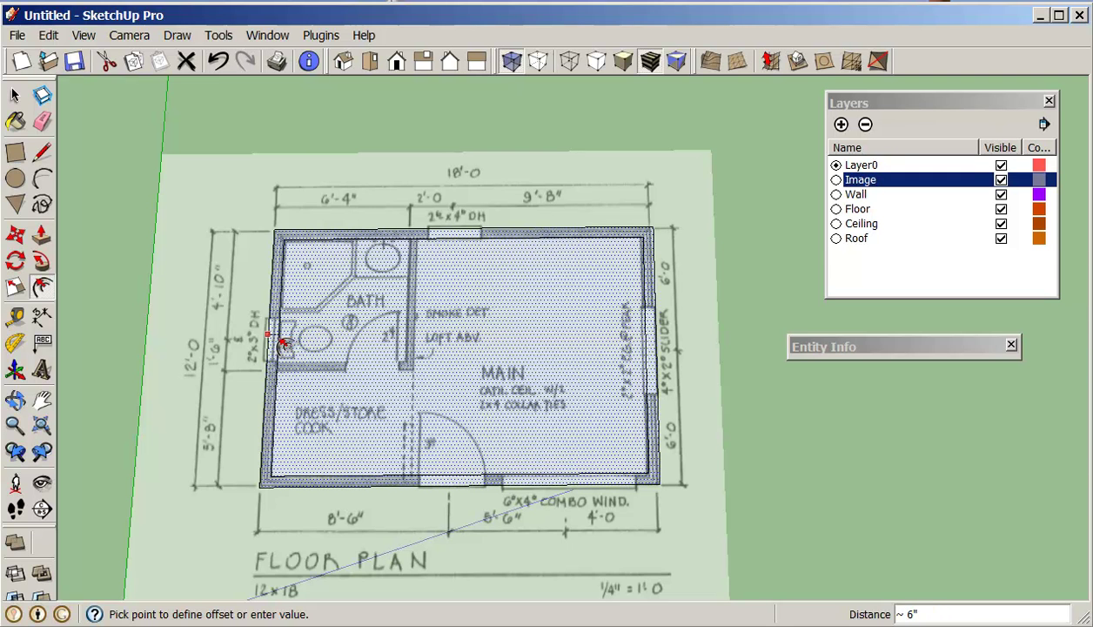
{"action": "left_click", "coordinate": [284, 344]}
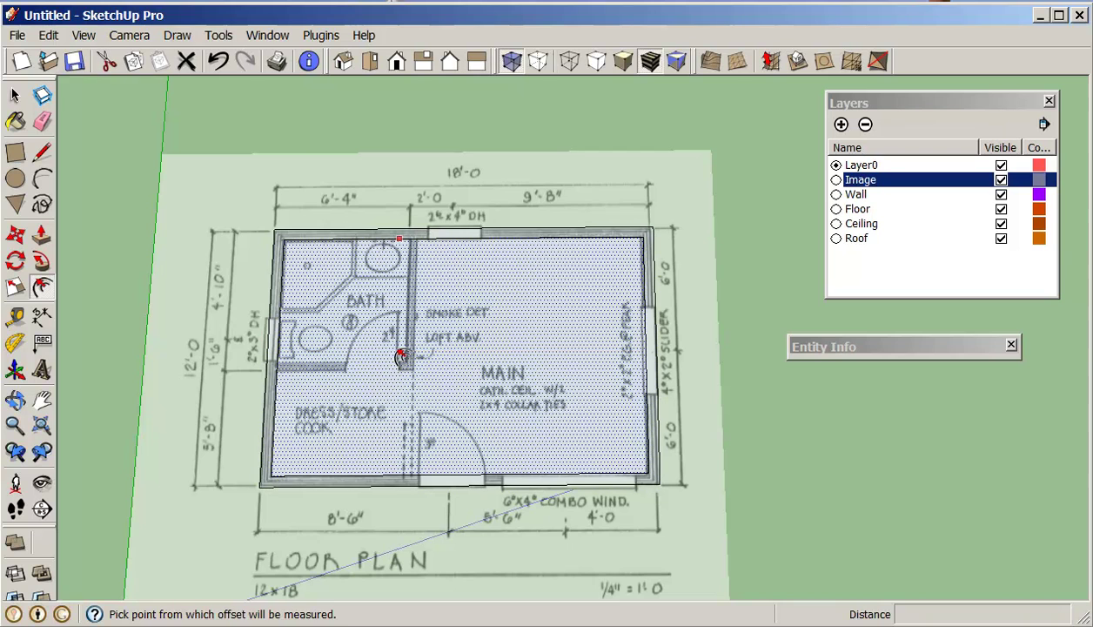
{"action": "key", "text": "Escape"}
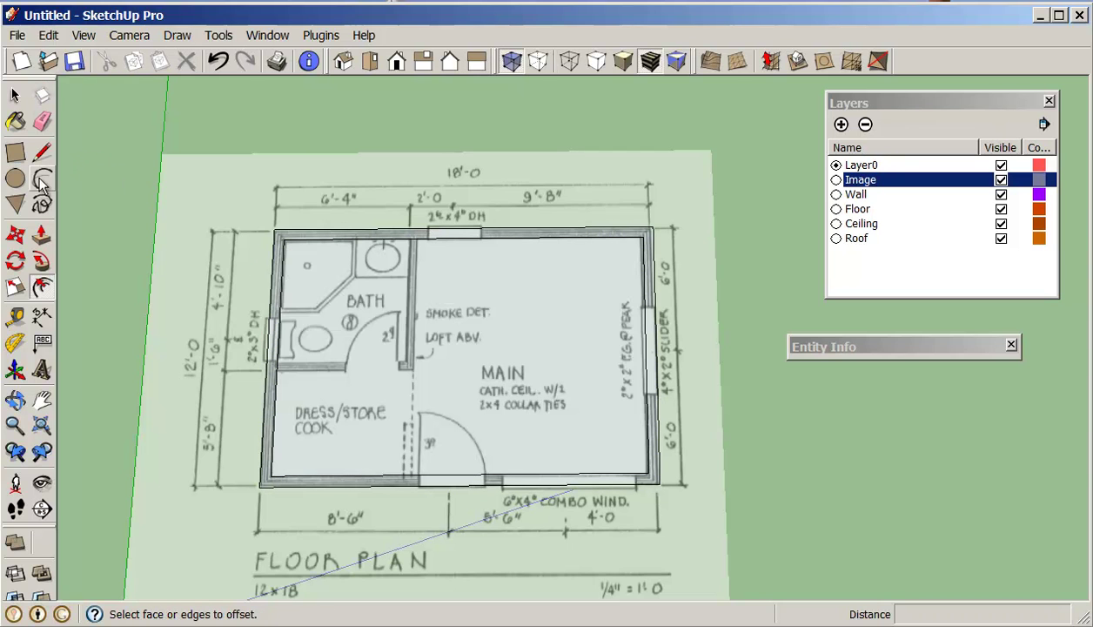
Draw a rectangle of about 6' 13/16" by 5' 11 3/4" over the inside of the bath on the plan
{"action": "left_click", "coordinate": [15, 151]}
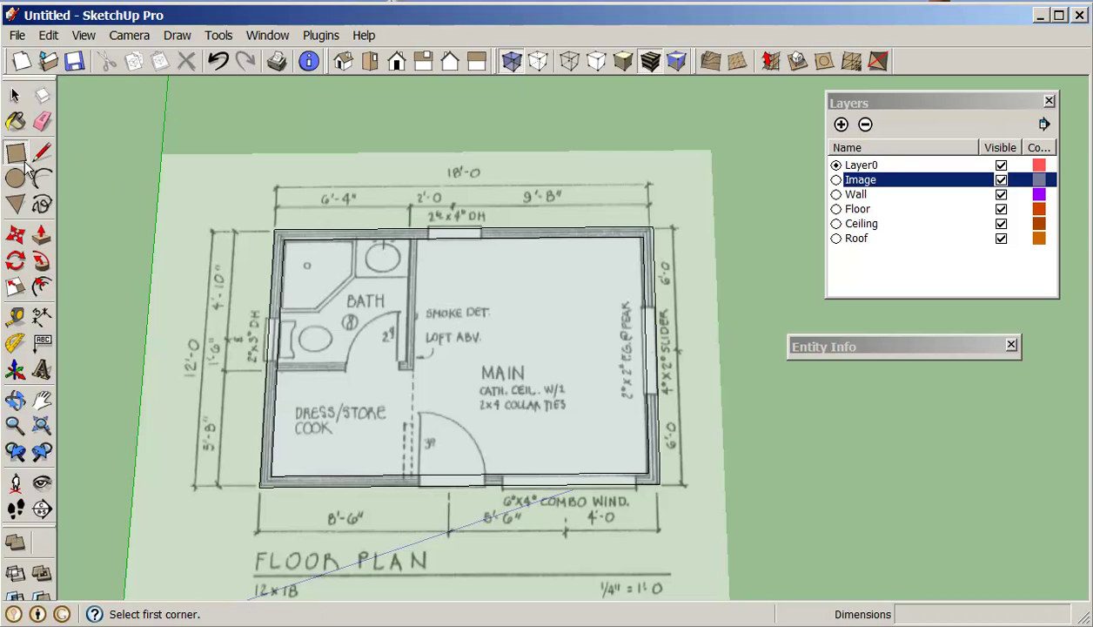
{"action": "left_click", "coordinate": [407, 359]}
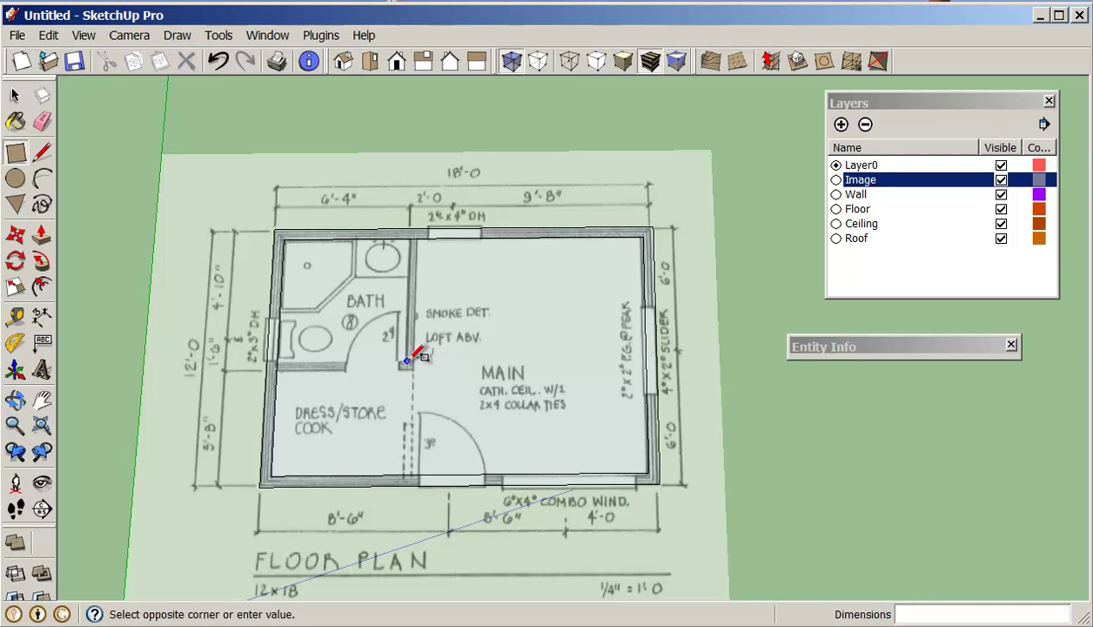
{"action": "left_click", "coordinate": [283, 238]}
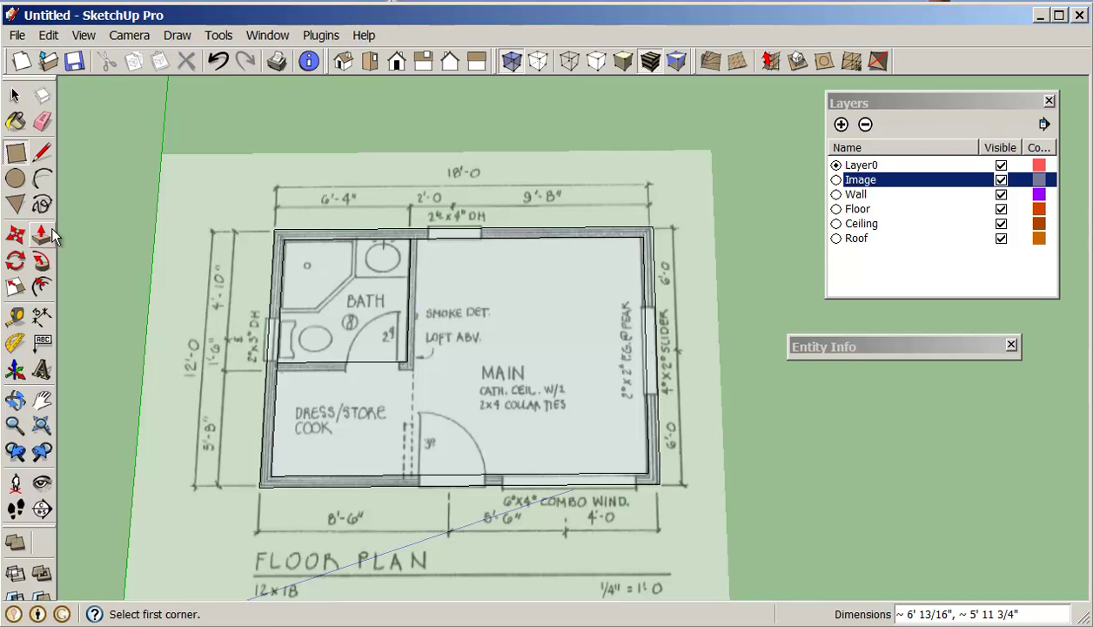
Offset the bath rectangle outward to the far face of the interior partition walls
{"action": "left_click", "coordinate": [41, 259]}
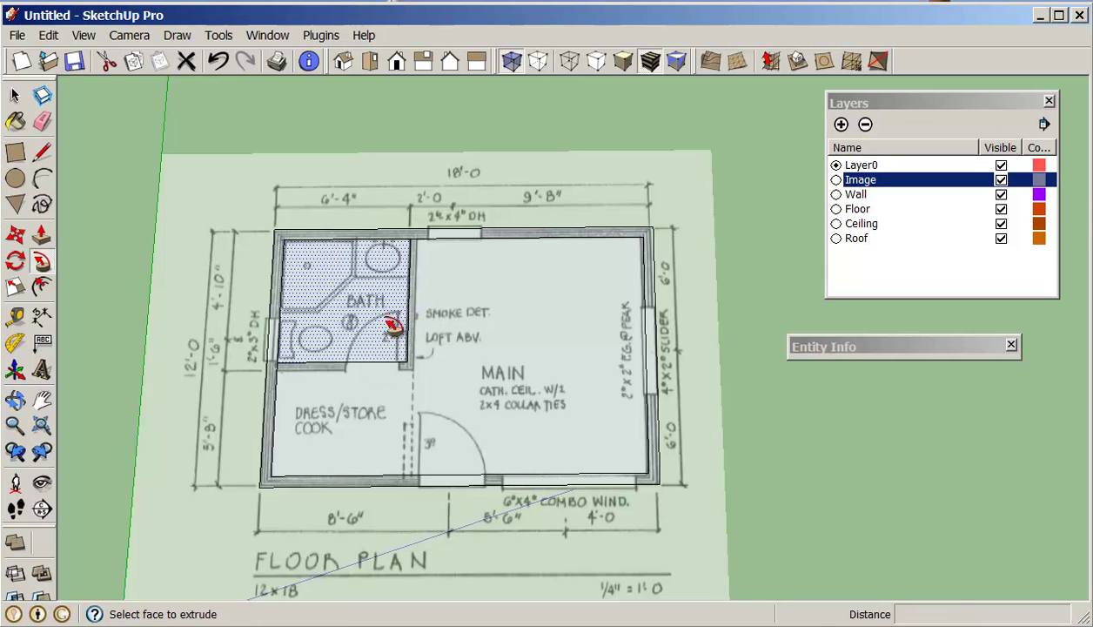
{"action": "mouse_move", "coordinate": [388, 324]}
{"action": "left_mouse_down"}
{"action": "mouse_move", "coordinate": [435, 359]}
{"action": "mouse_move", "coordinate": [374, 317]}
{"action": "left_mouse_up"}
{"action": "left_click", "coordinate": [41, 287]}
{"action": "left_click", "coordinate": [41, 288]}
{"action": "left_click", "coordinate": [338, 242]}
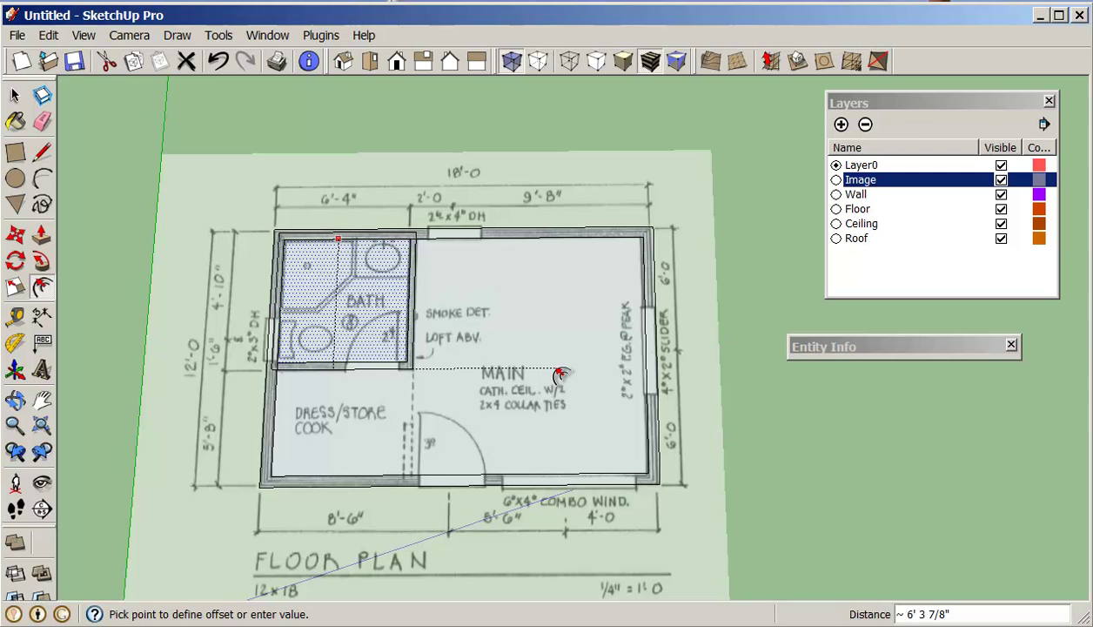
{"action": "key", "text": "Escape"}
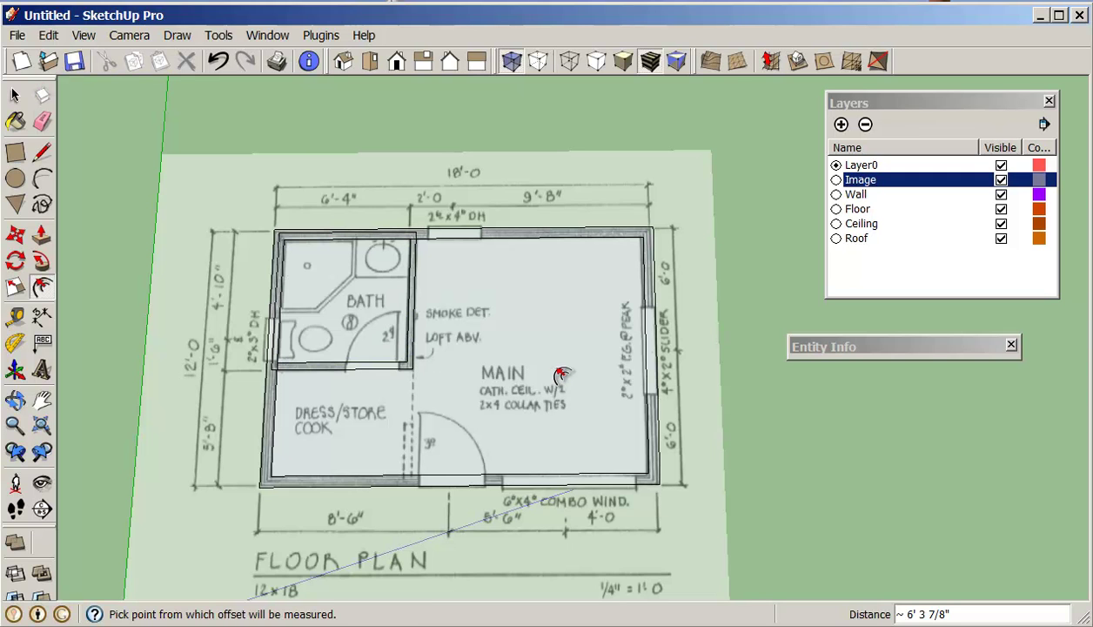
Turn off X-ray display and erase the leftover offset lines crossing the exterior walls around the bath
{"action": "left_click", "coordinate": [513, 60]}
{"action": "scroll", "coordinate": [421, 246], "scroll_direction": "up", "scroll_amount": 3}
{"action": "scroll", "coordinate": [450, 226], "scroll_direction": "down", "scroll_amount": 1}
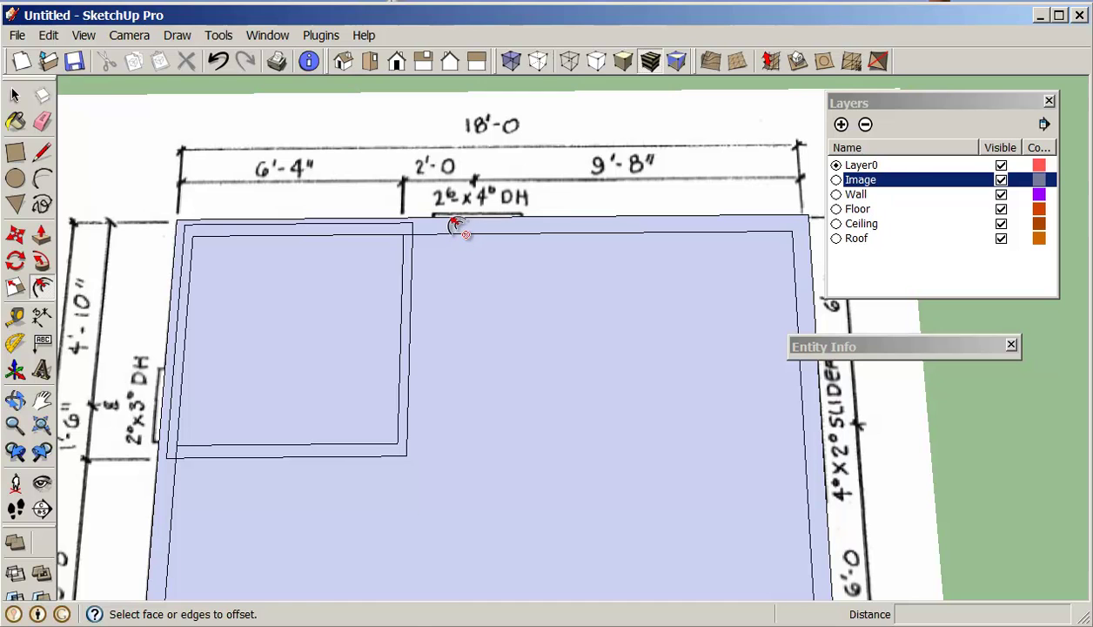
{"action": "key", "text": "e"}
{"action": "left_click", "coordinate": [416, 224]}
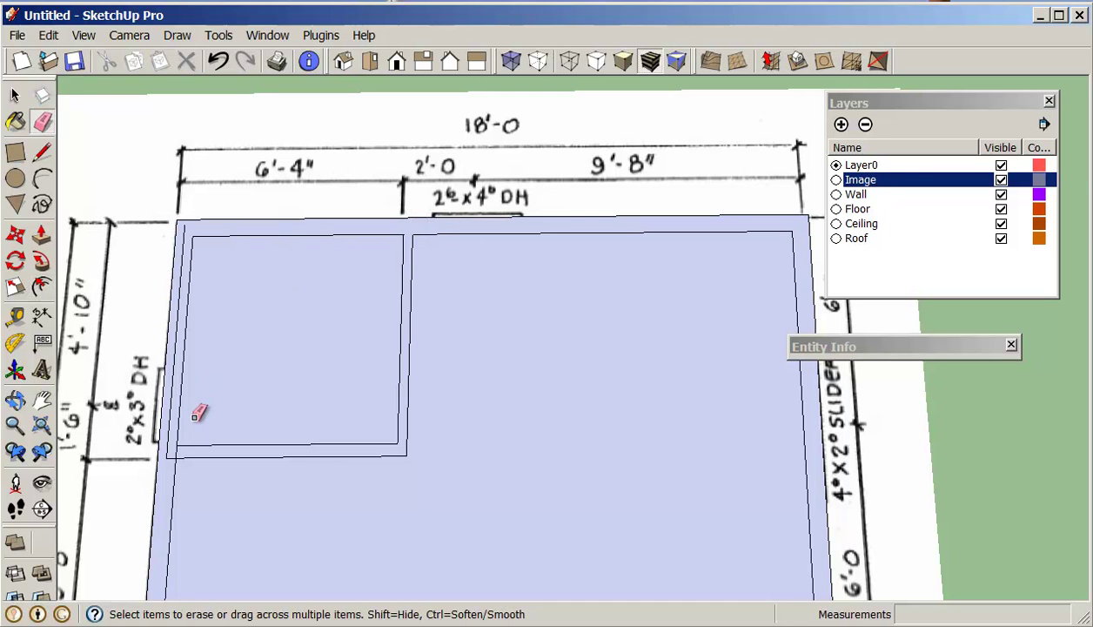
{"action": "left_click_drag", "start_coordinate": [171, 450], "coordinate": [173, 450]}
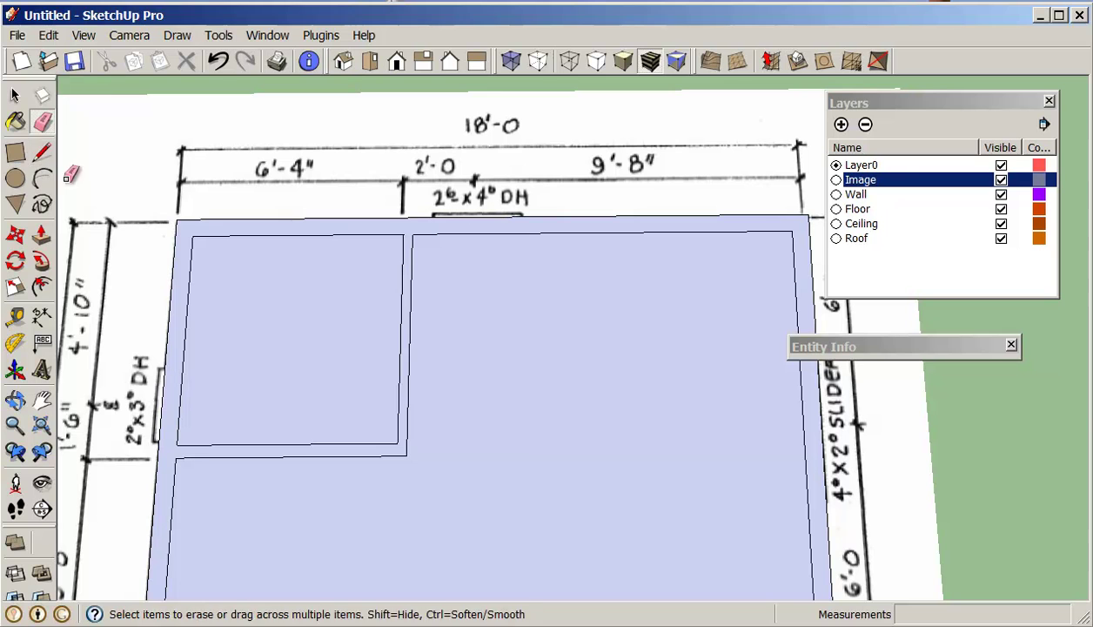
Delete the floor faces of the bath and the main room, keeping only the wall outline face
{"action": "left_click", "coordinate": [14, 95]}
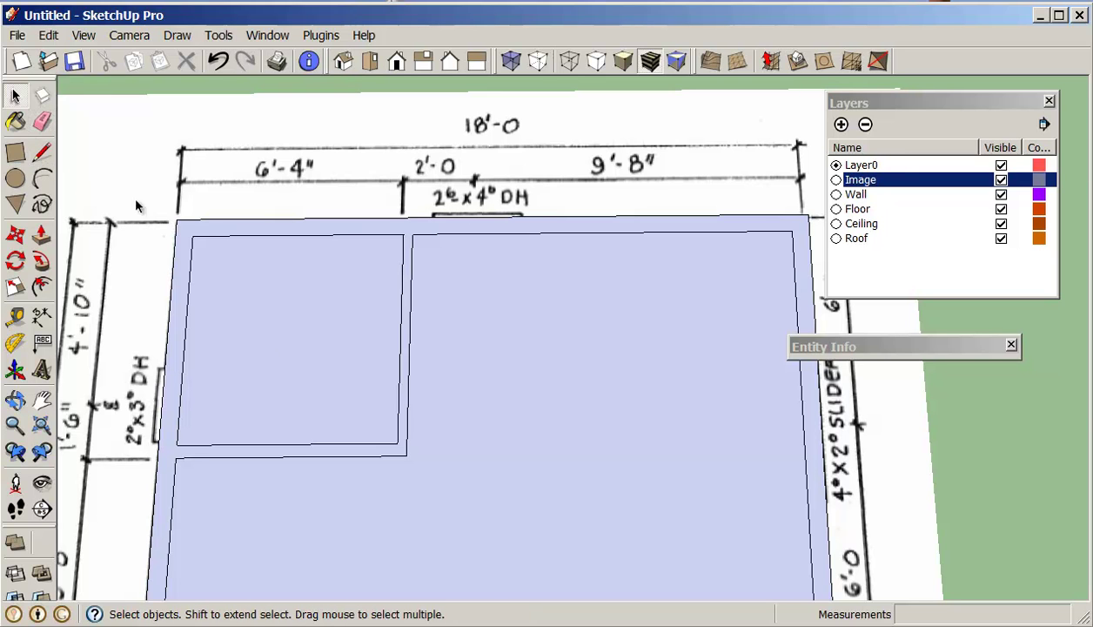
{"action": "left_click", "coordinate": [295, 368]}
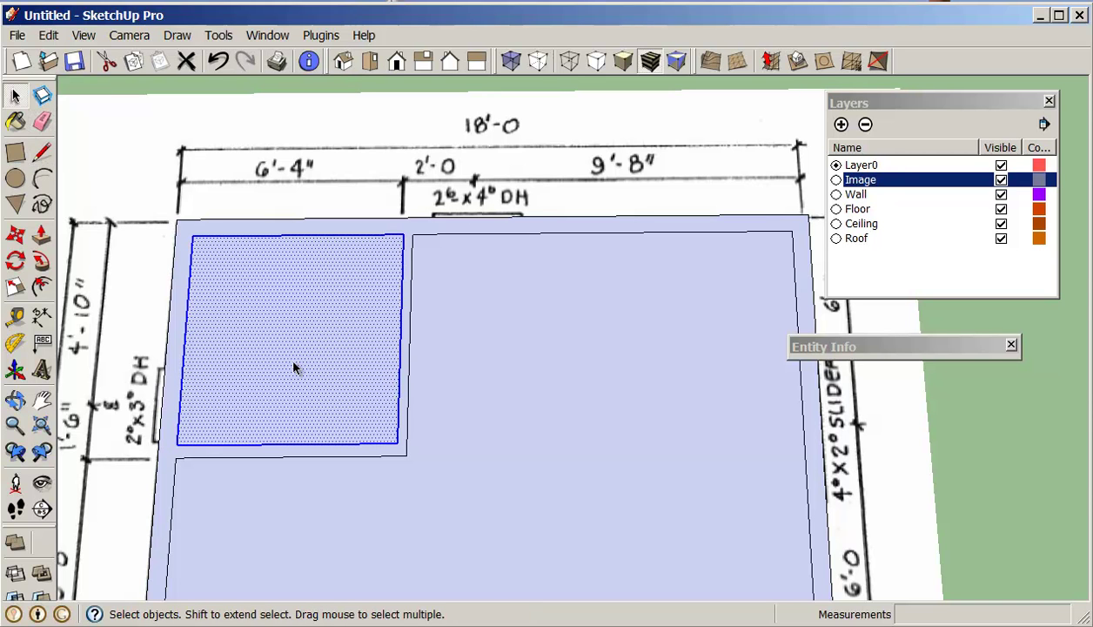
{"action": "left_click", "coordinate": [470, 387]}
{"action": "left_click", "coordinate": [289, 338]}
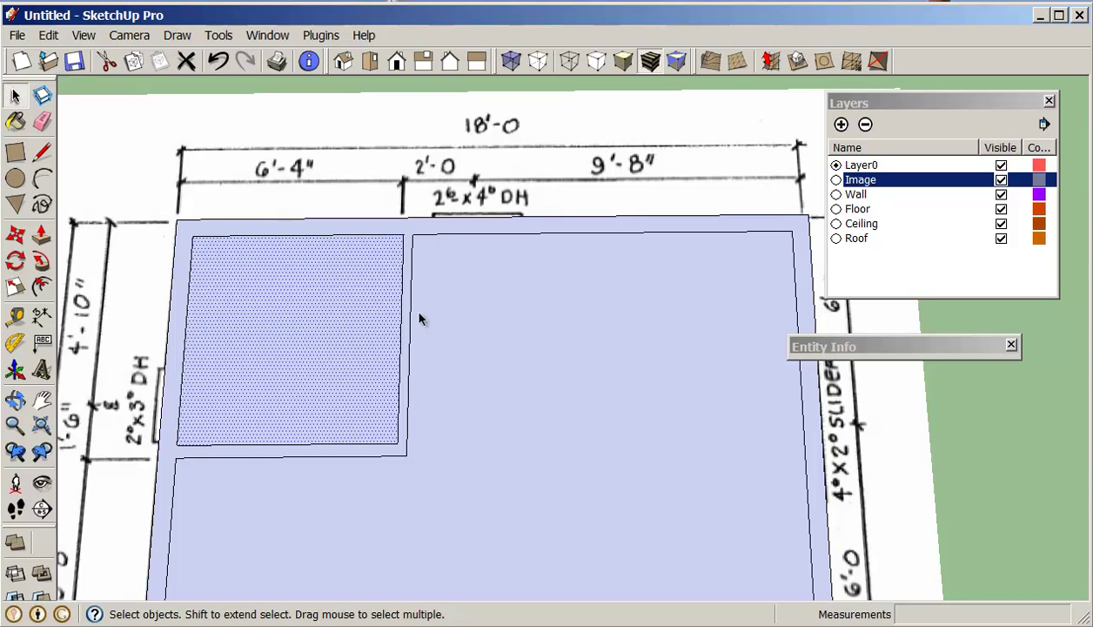
{"action": "key", "text": "Delete"}
{"action": "left_click", "coordinate": [458, 379]}
{"action": "key", "text": "Delete"}
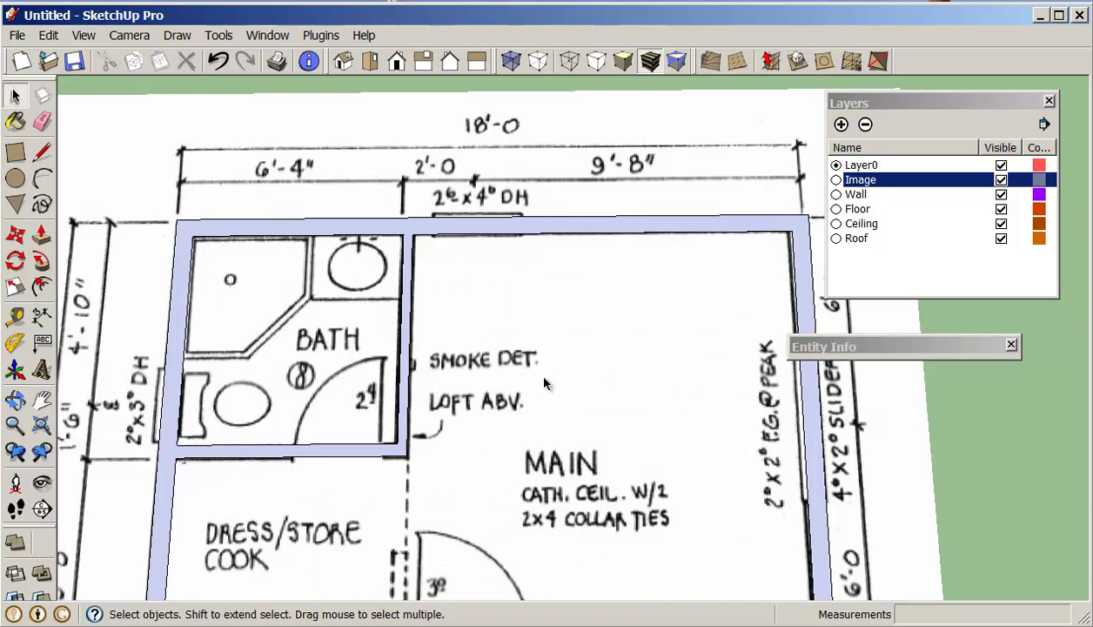
Push/Pull the wall outline face up to a height of 9'
{"action": "scroll", "coordinate": [535, 360], "scroll_direction": "down", "scroll_amount": 3}
{"action": "middle_click_drag", "start_coordinate": [545, 402], "coordinate": [507, 352]}
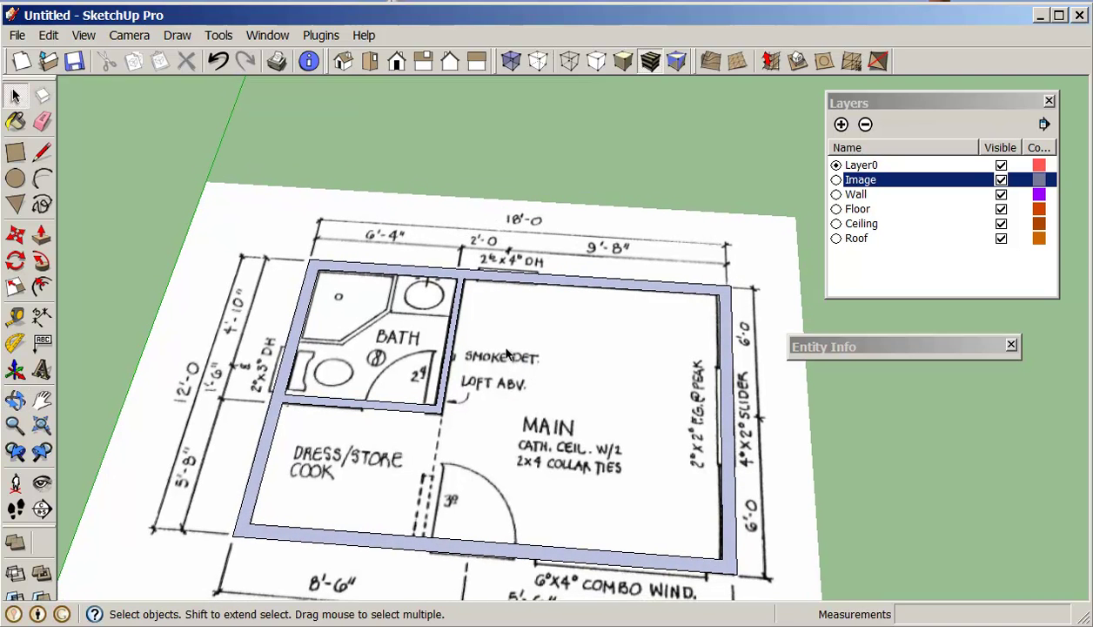
{"action": "left_click", "coordinate": [41, 233]}
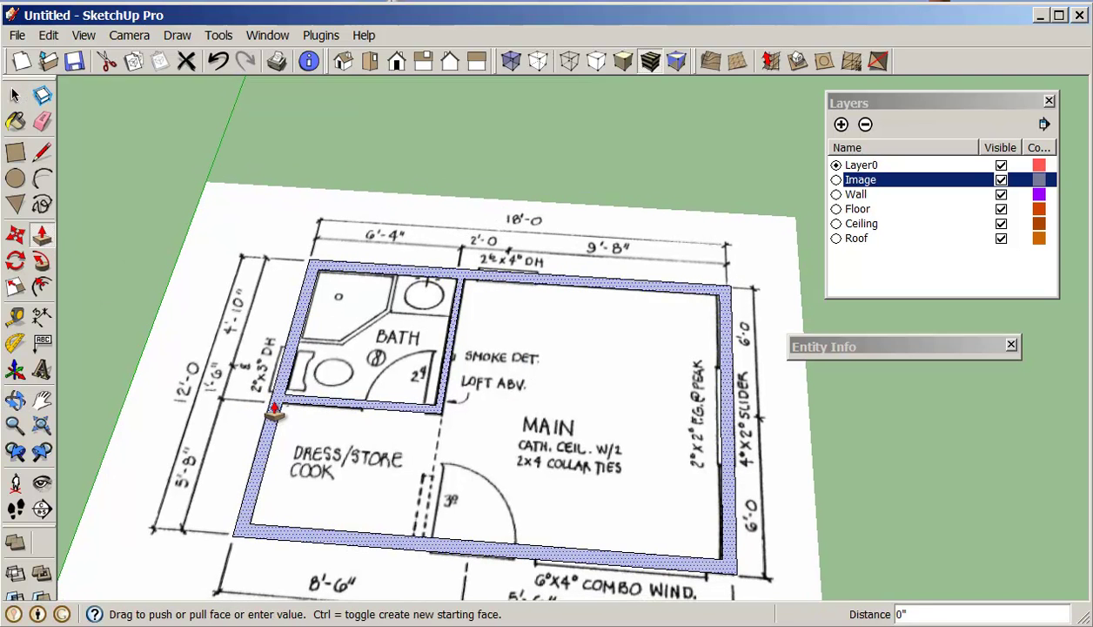
{"action": "left_click_drag", "start_coordinate": [275, 412], "coordinate": [260, 300]}
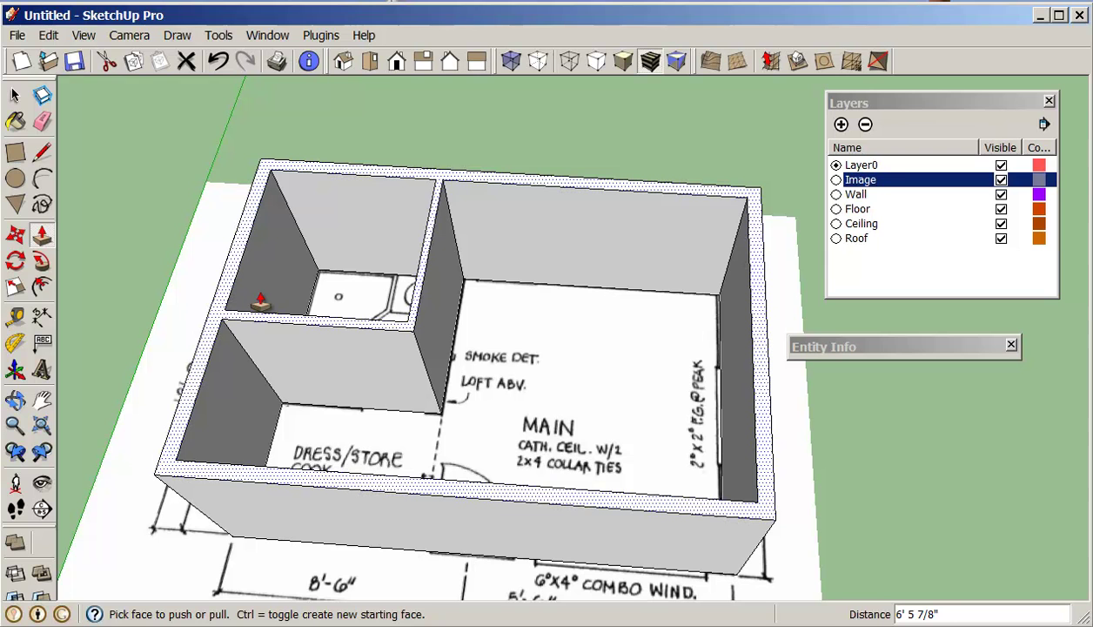
{"action": "left_click_drag", "start_coordinate": [261, 300], "coordinate": [260, 302]}
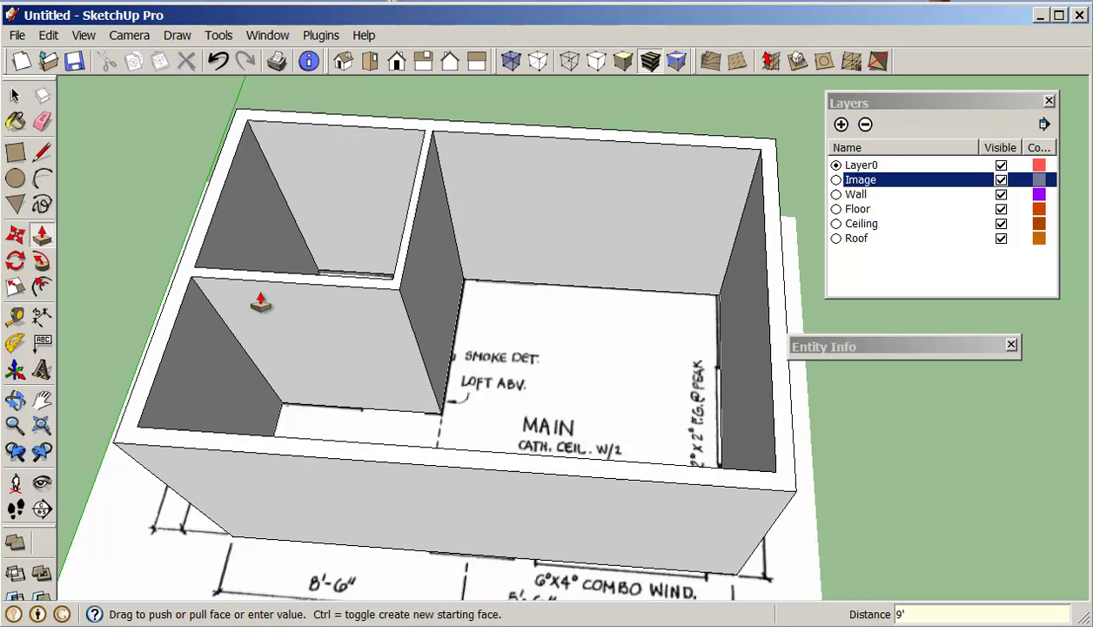
Orbit to the wall with the entry door and turn on X-ray display to reveal the plan behind it
{"action": "middle_click_drag", "start_coordinate": [470, 439], "coordinate": [483, 359]}
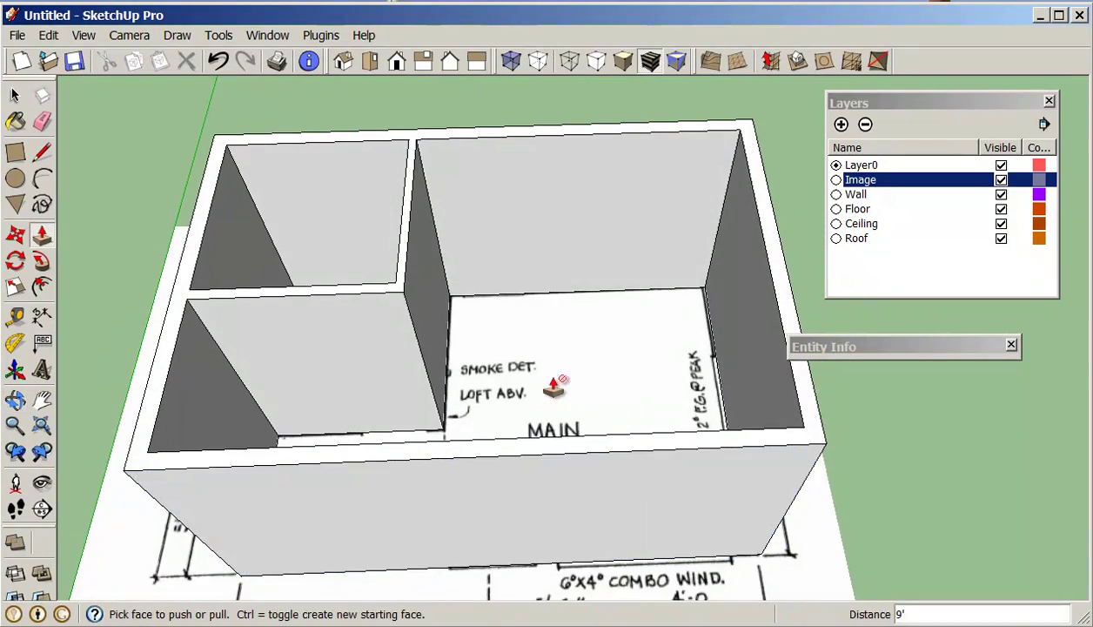
{"action": "middle_click_drag", "start_coordinate": [556, 383], "coordinate": [568, 451]}
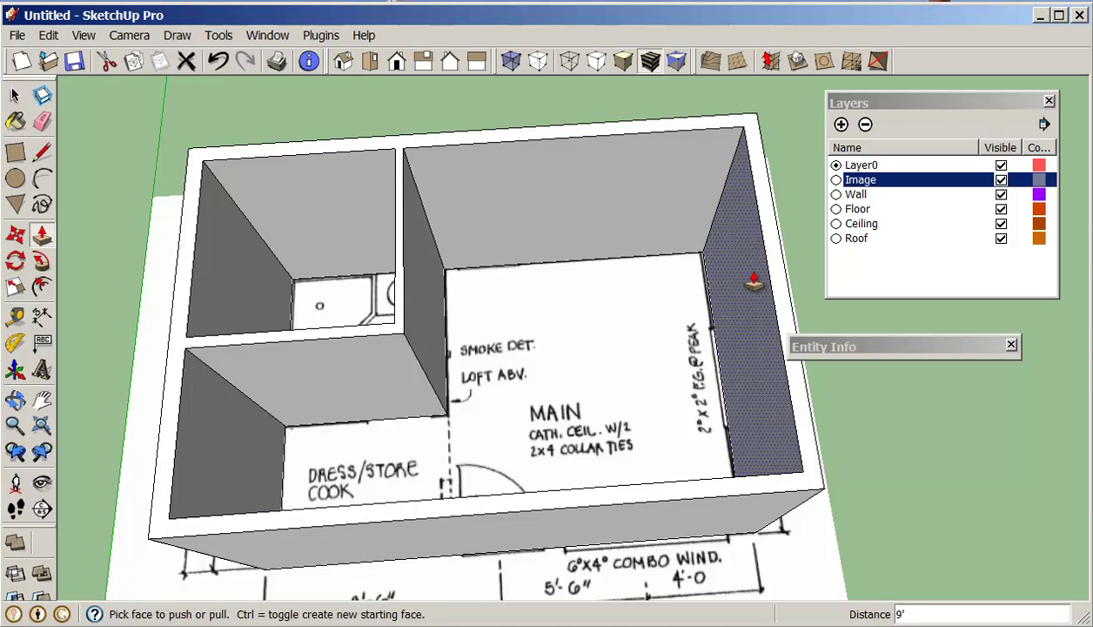
{"action": "scroll", "coordinate": [562, 335], "scroll_direction": "down", "scroll_amount": 3}
{"action": "middle_click_drag", "start_coordinate": [609, 397], "coordinate": [546, 292]}
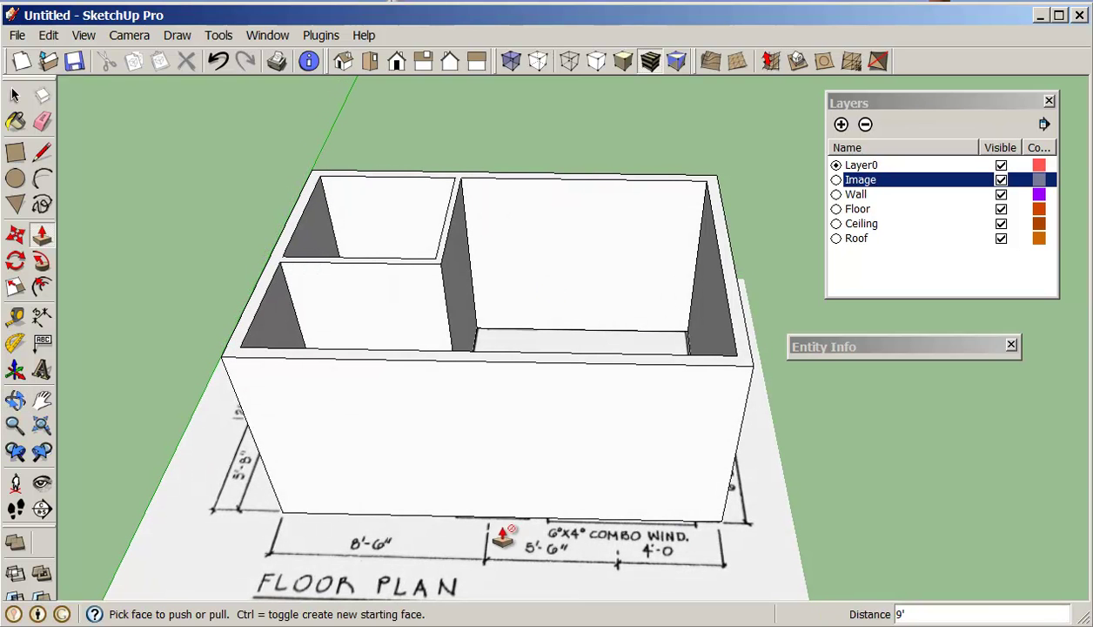
{"action": "left_click", "coordinate": [510, 61]}
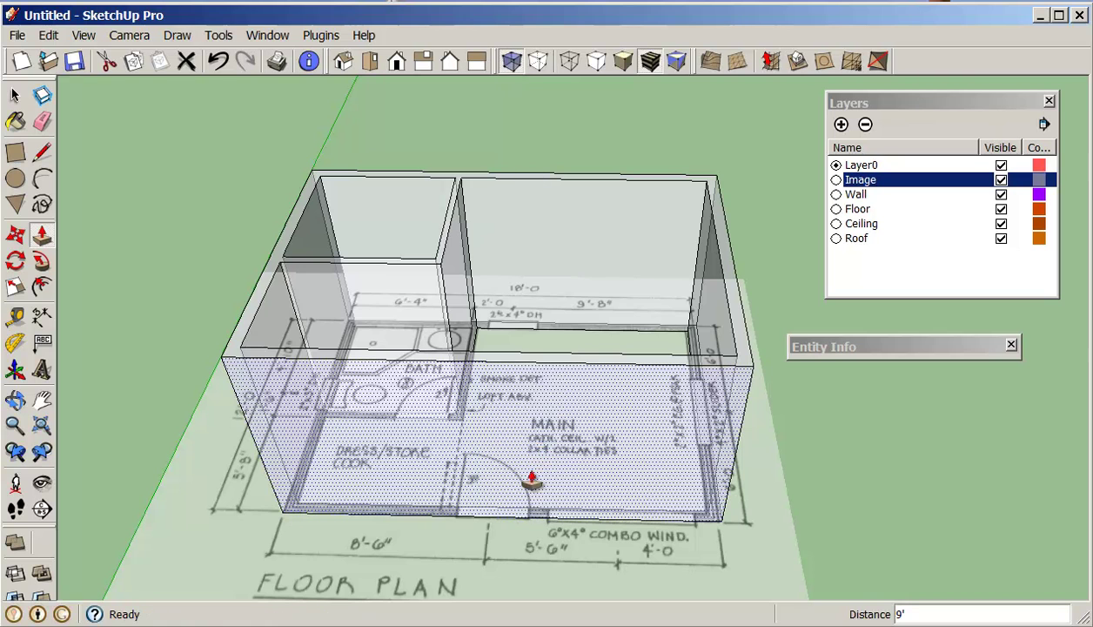
Turn off X-ray display and place vertical guides for the front wall's door, about 7' 3 3/4" from the corner and about 2' 11 7/8" apart
{"action": "left_click", "coordinate": [507, 61]}
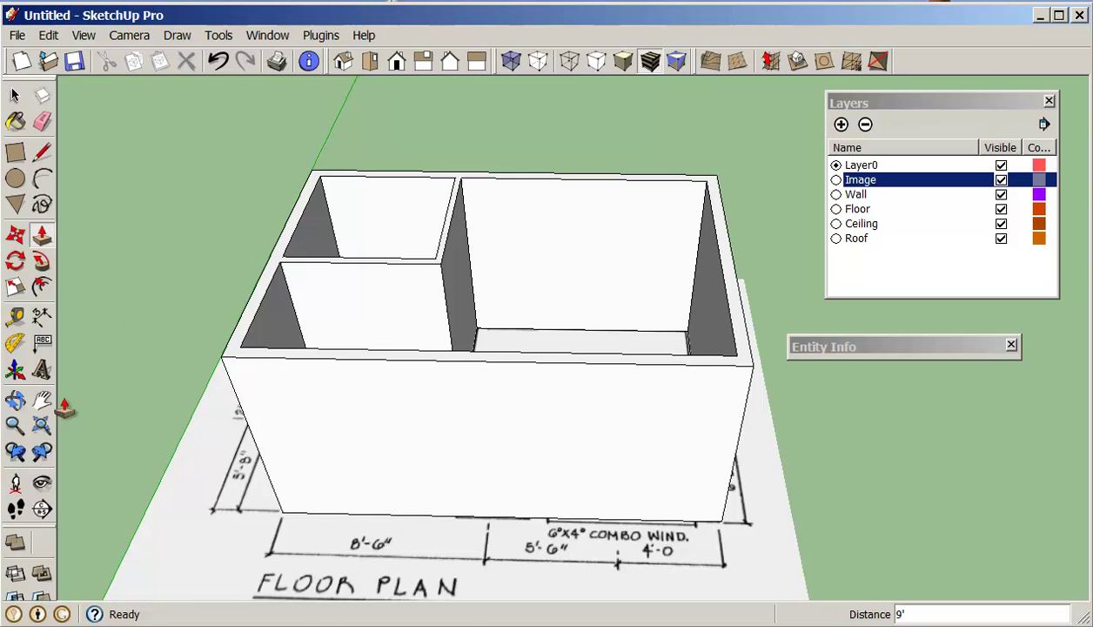
{"action": "left_click", "coordinate": [15, 319]}
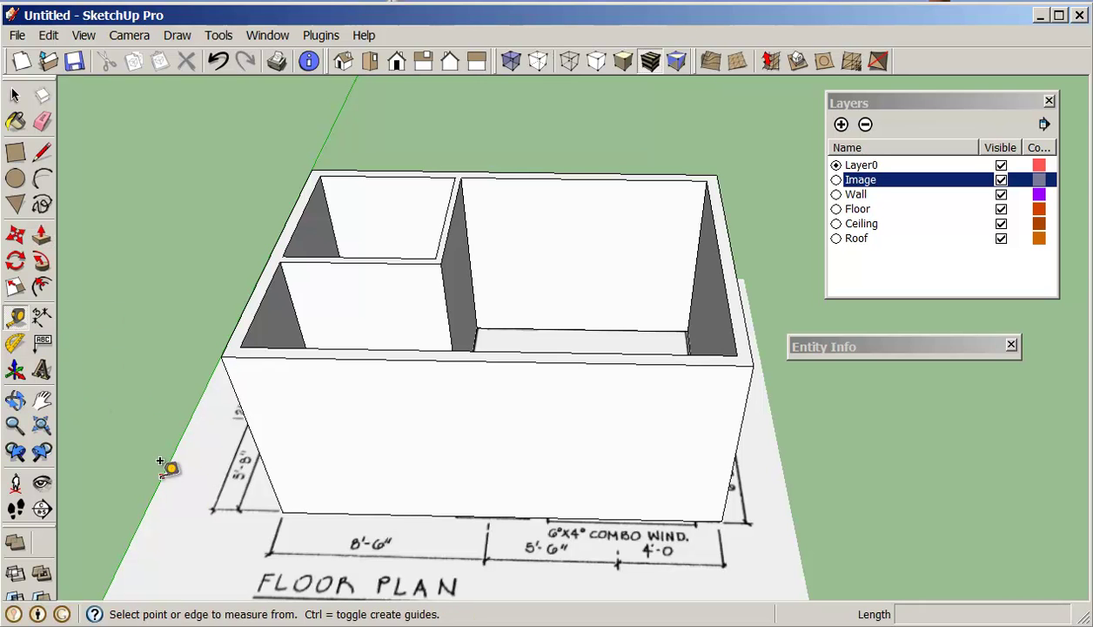
{"action": "left_click", "coordinate": [270, 485]}
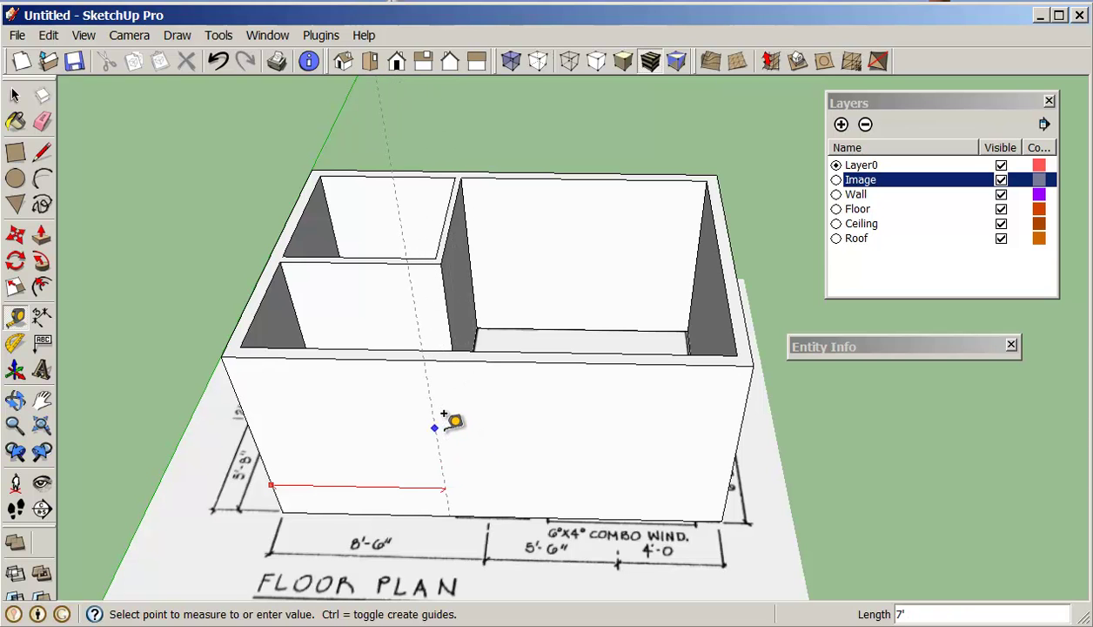
{"action": "left_click", "coordinate": [457, 497]}
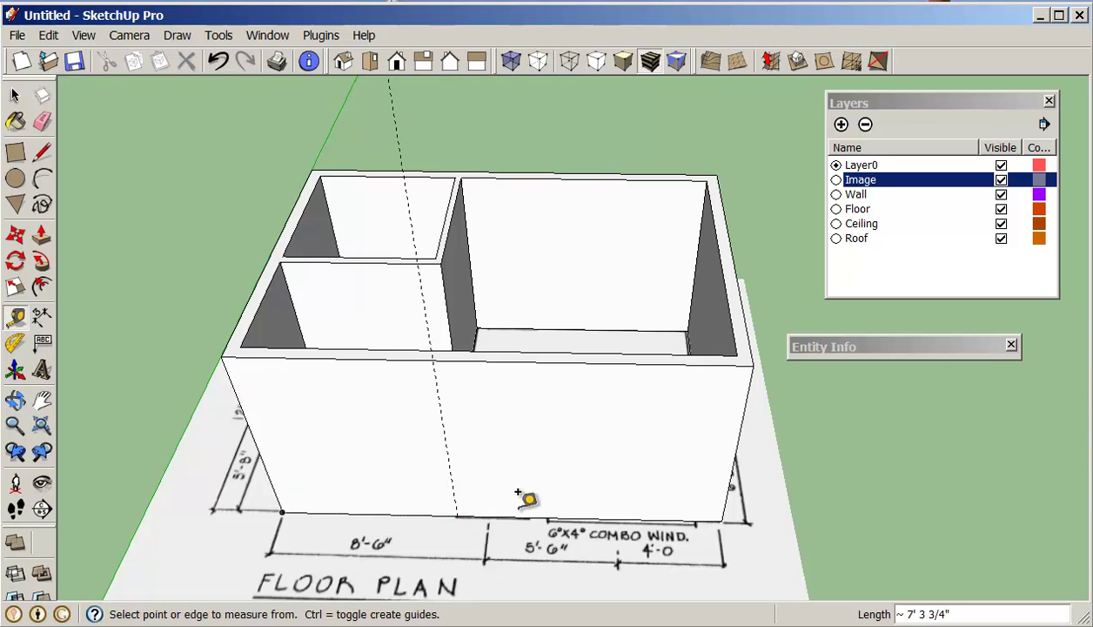
{"action": "left_click", "coordinate": [451, 469]}
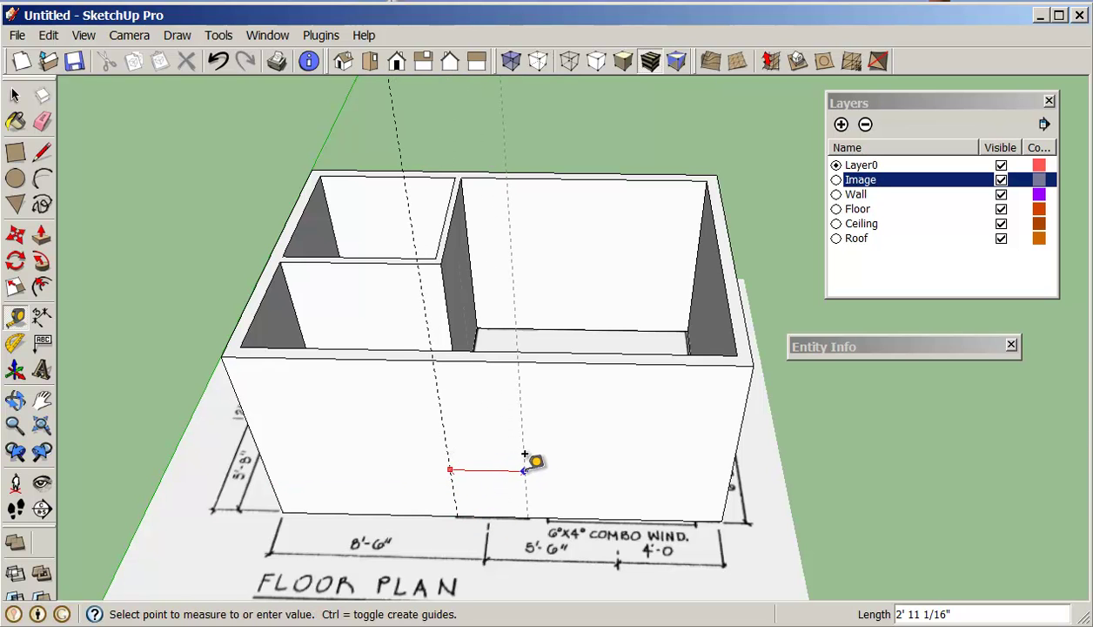
{"action": "left_click", "coordinate": [527, 466]}
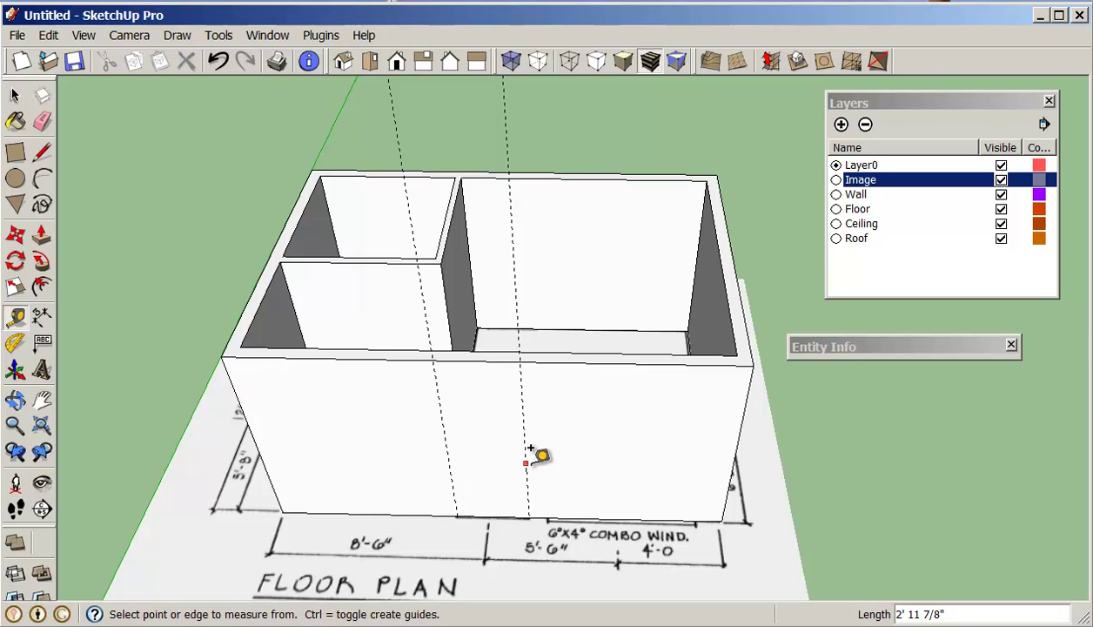
Place two vertical guides about 6' 1 1/8" apart on the front wall at the edges of the plan's combo window
{"action": "left_click", "coordinate": [546, 456]}
{"action": "left_click", "coordinate": [547, 459]}
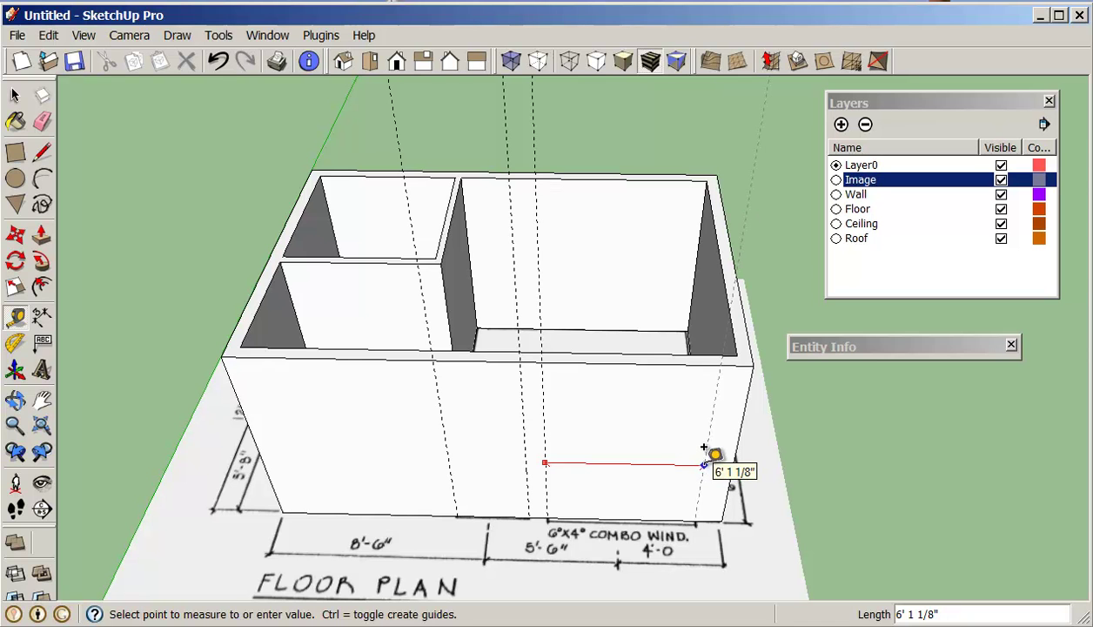
{"action": "key", "text": "Escape"}
{"action": "middle_click_drag", "start_coordinate": [618, 456], "coordinate": [644, 356]}
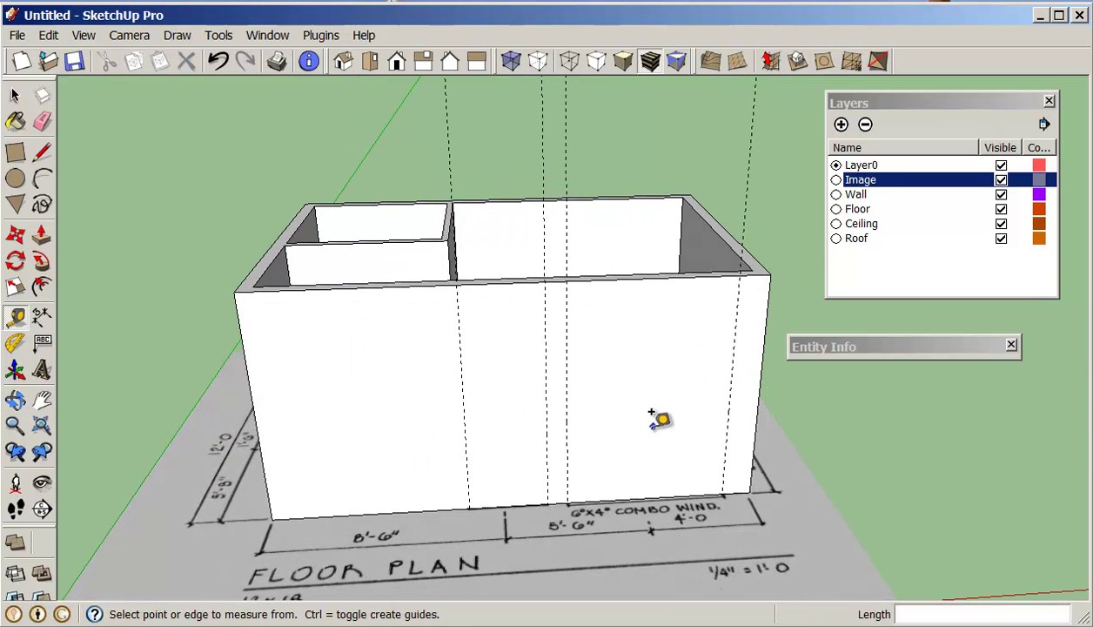
Place a horizontal guide 6'8" above the front wall's base and another 4' below it for the window sill
{"action": "left_click", "coordinate": [423, 509]}
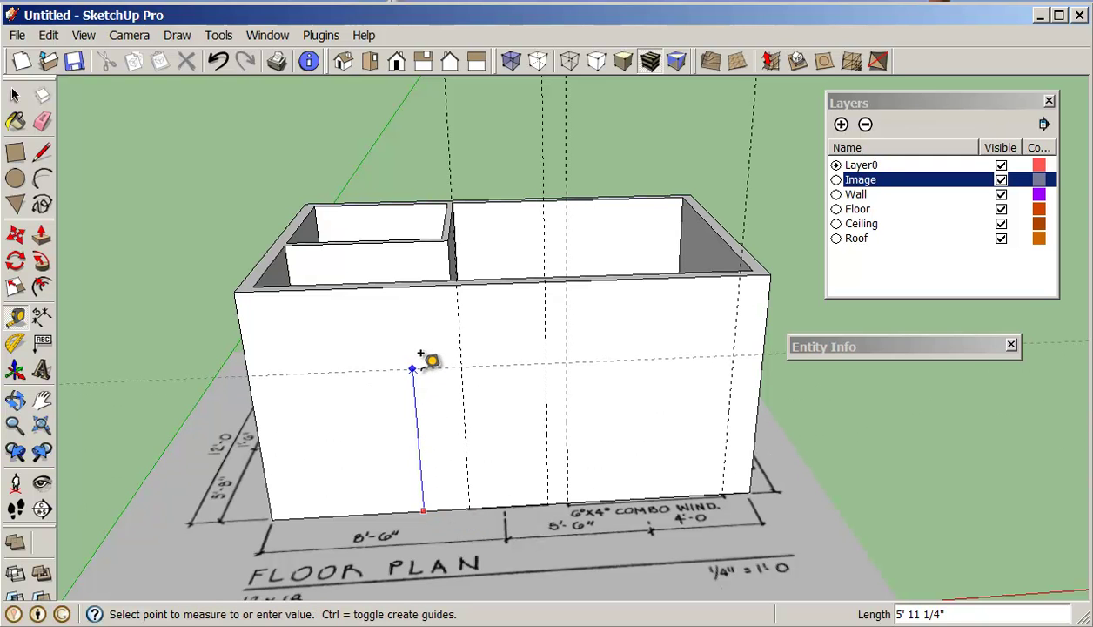
{"action": "left_click", "coordinate": [415, 361]}
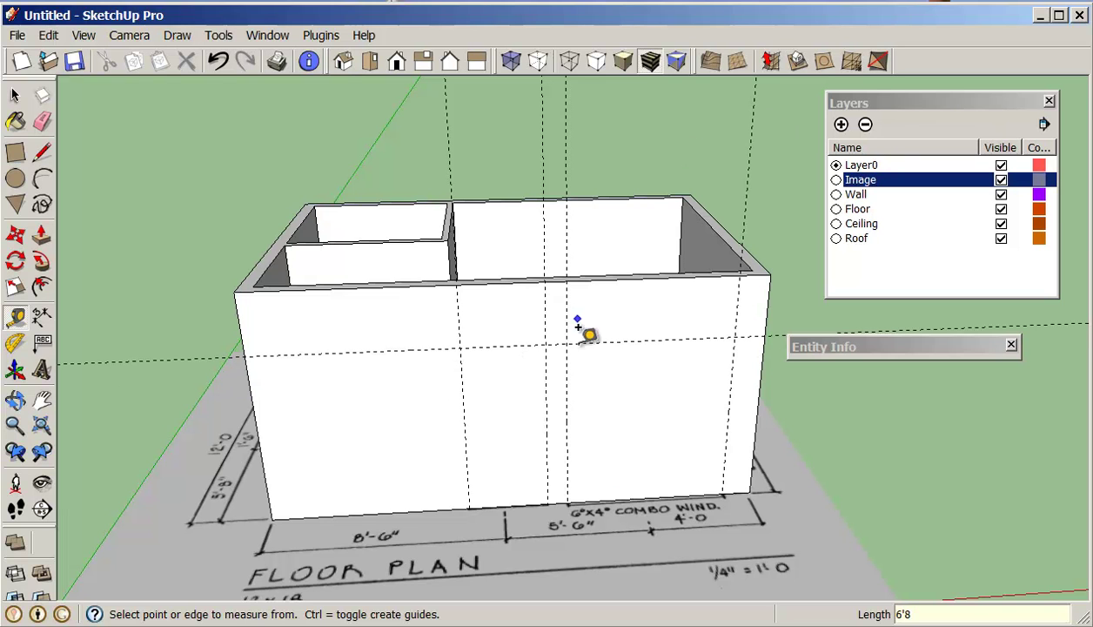
{"action": "left_click", "coordinate": [643, 337]}
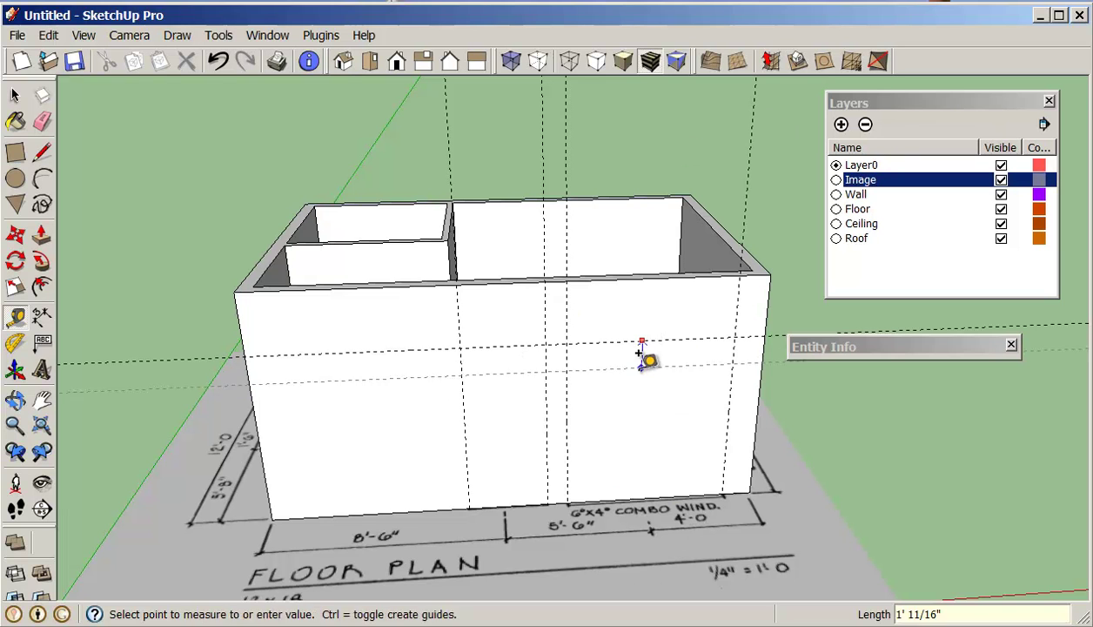
{"action": "left_click", "coordinate": [639, 399]}
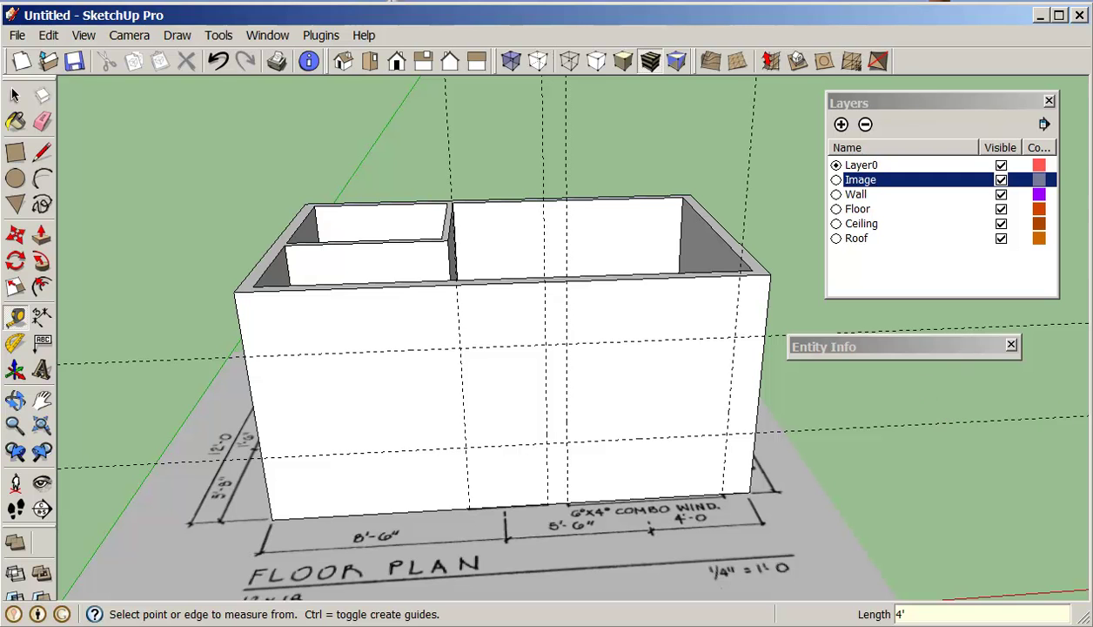
Try placing the Door_Glass_Panels component on the solid front wall, inspect it, and undo the placement
{"action": "left_click_drag", "start_coordinate": [1092, 244], "coordinate": [938, 200]}
{"action": "left_click", "coordinate": [870, 369]}
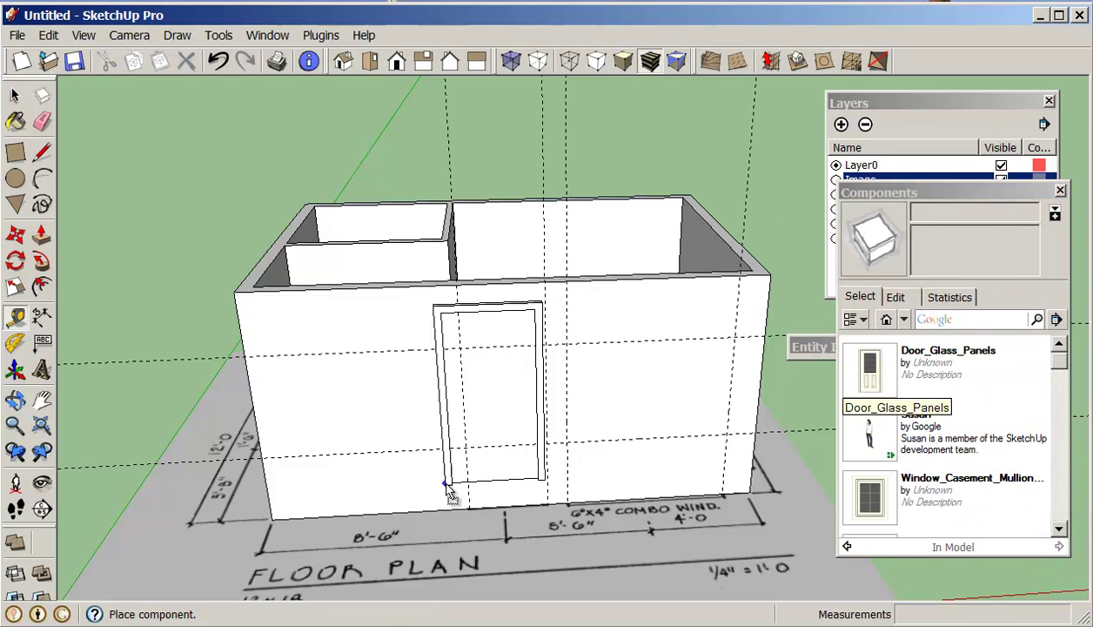
{"action": "left_click", "coordinate": [364, 509]}
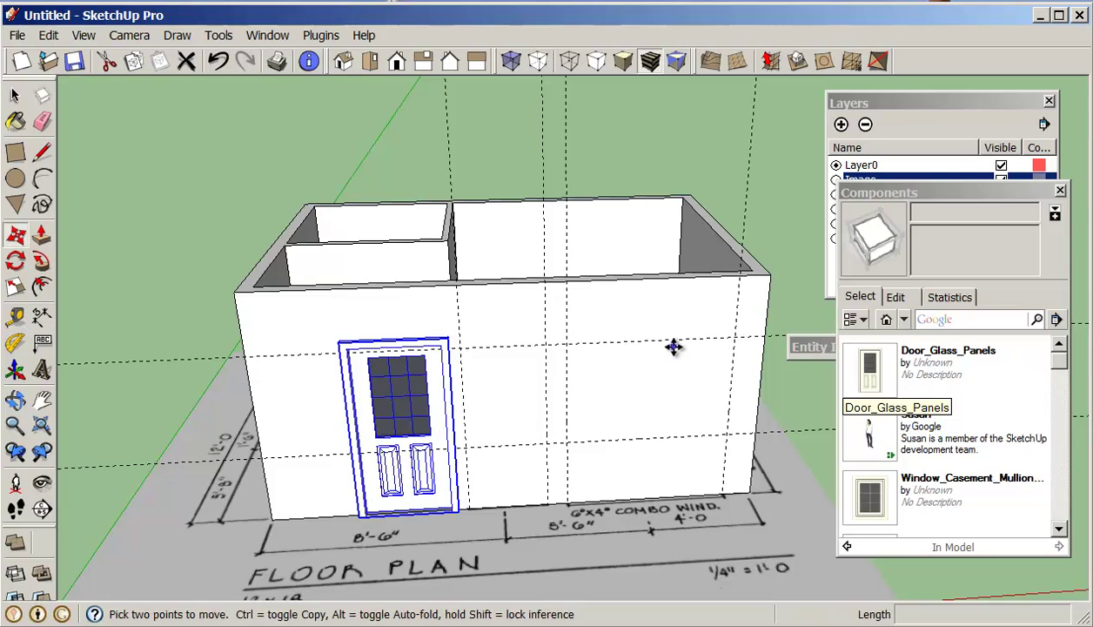
{"action": "middle_click_drag", "start_coordinate": [673, 346], "coordinate": [550, 353]}
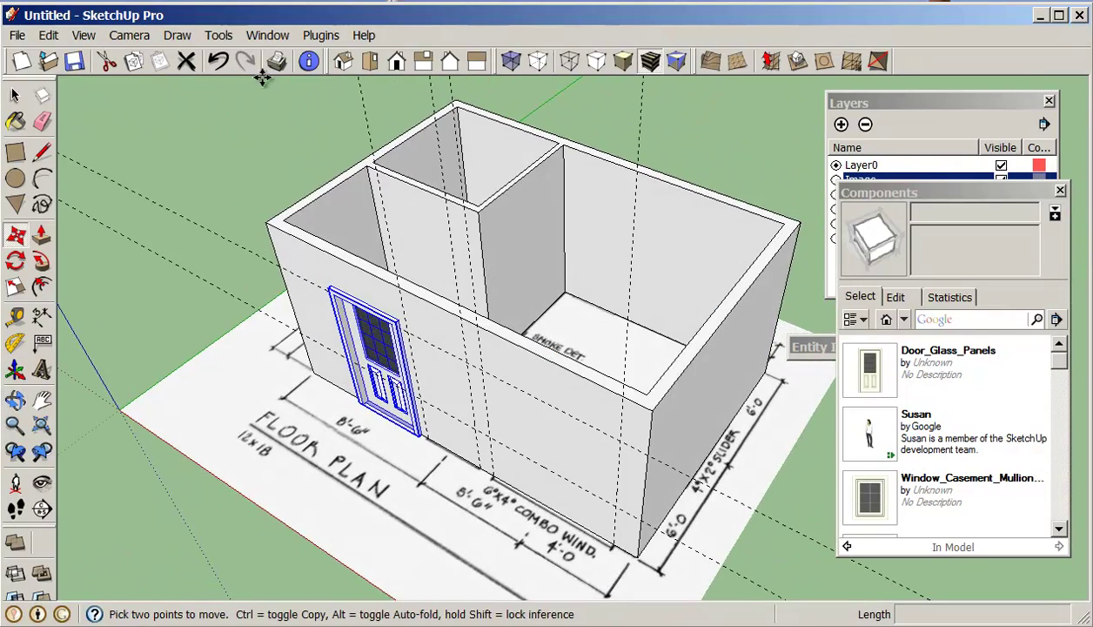
{"action": "left_click", "coordinate": [216, 61]}
{"action": "middle_click_drag", "start_coordinate": [394, 290], "coordinate": [448, 346]}
{"action": "key", "text": "Escape"}
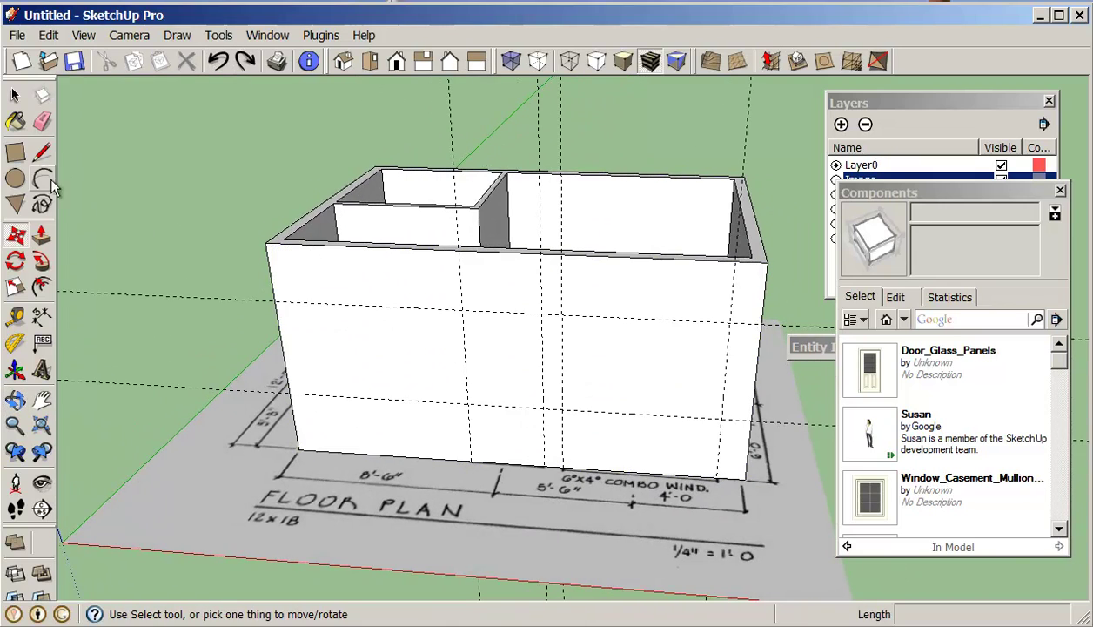
Draw rectangles between the guides on the front wall: a door about 2' 11 7/8" by 6' 8" and a window about 6' 1 1/8" by 4'
{"action": "left_click", "coordinate": [16, 153]}
{"action": "left_click", "coordinate": [461, 310]}
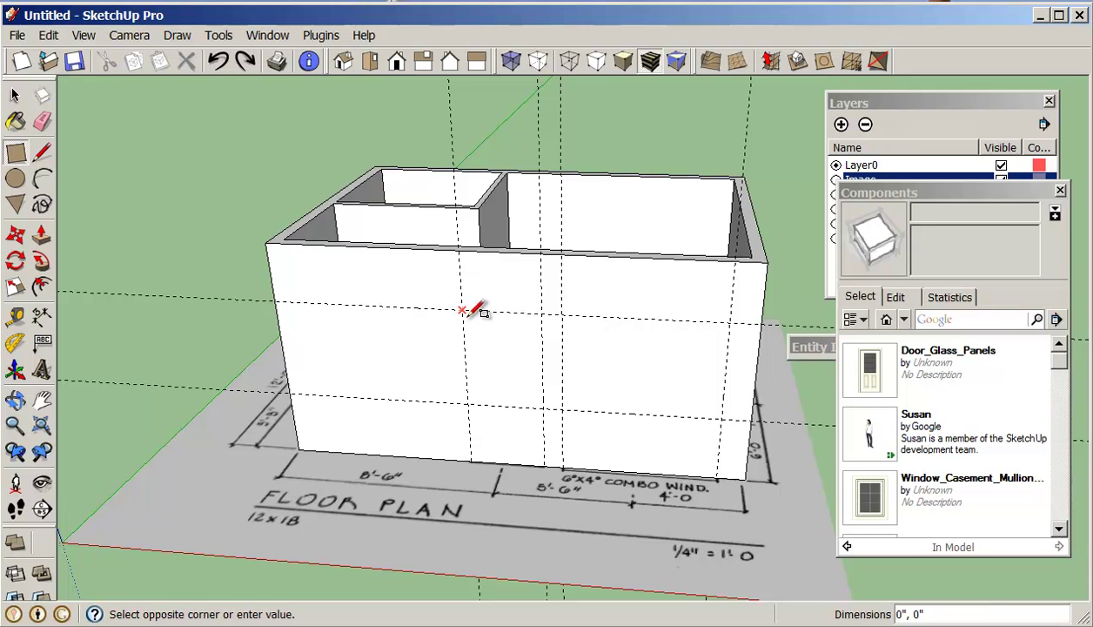
{"action": "left_click", "coordinate": [552, 467]}
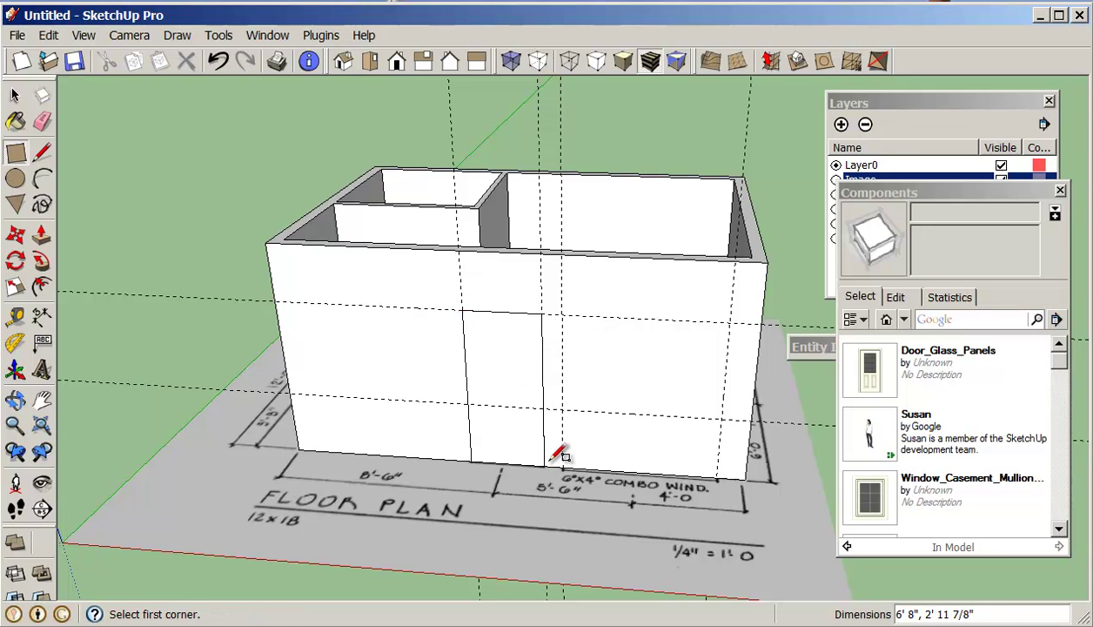
{"action": "left_click", "coordinate": [562, 313]}
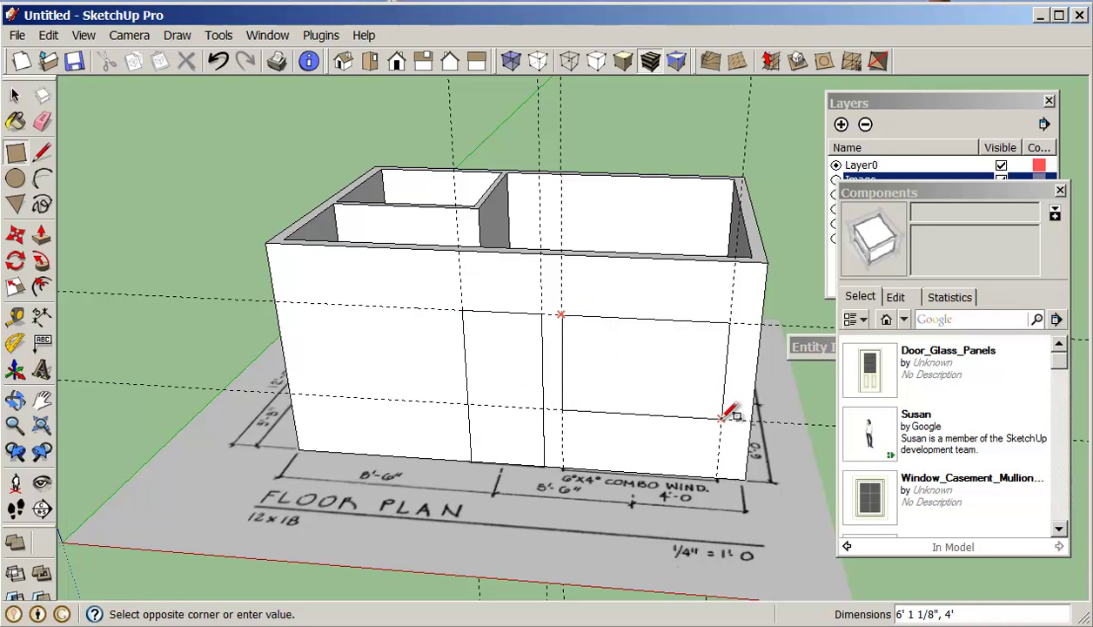
{"action": "left_click", "coordinate": [721, 418]}
Push/Pull the door and window rectangles through the front wall's thickness to cut both openings
{"action": "middle_click_drag", "start_coordinate": [621, 395], "coordinate": [462, 350]}
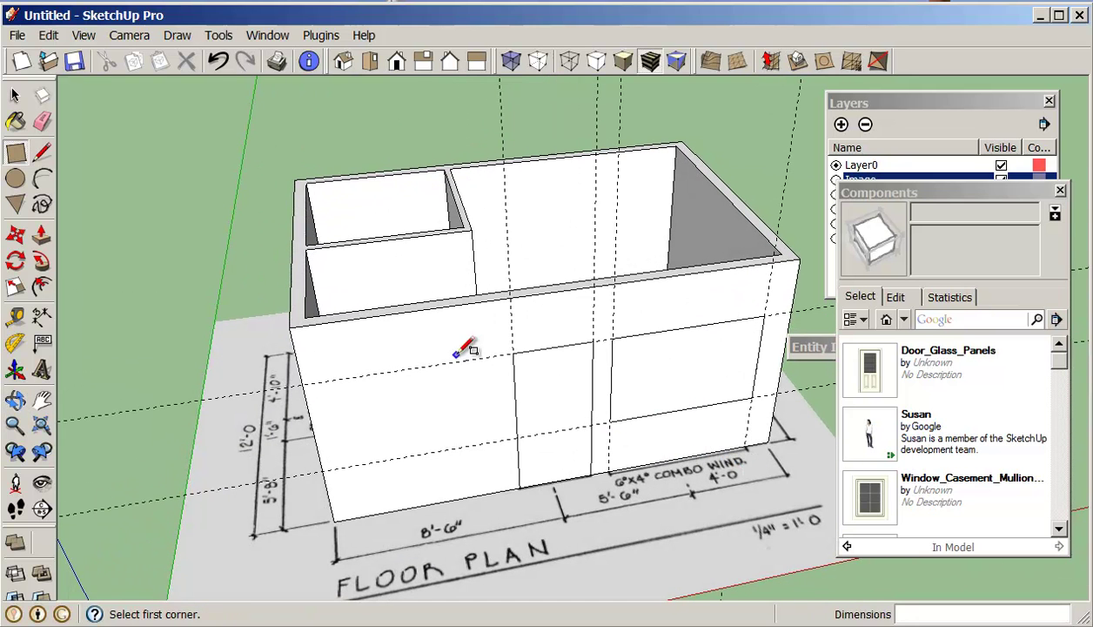
{"action": "left_click", "coordinate": [41, 233]}
{"action": "left_click_drag", "start_coordinate": [555, 407], "coordinate": [566, 296]}
{"action": "left_click_drag", "start_coordinate": [704, 371], "coordinate": [693, 277]}
{"action": "middle_click_drag", "start_coordinate": [695, 371], "coordinate": [693, 302]}
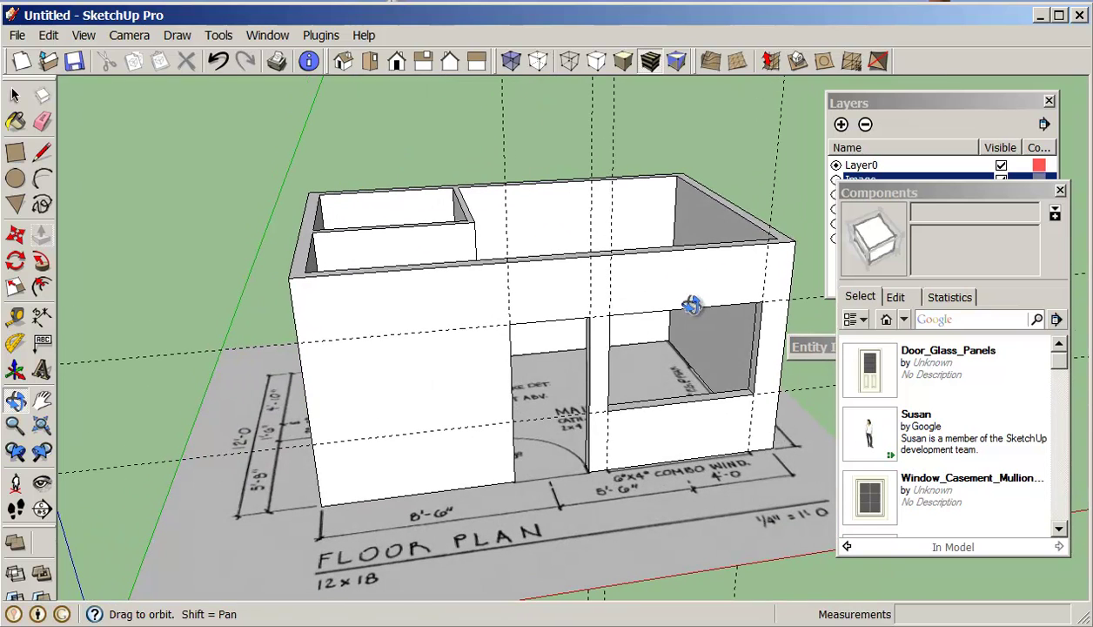
Place the Door_Glass_Panels component by the door opening and move it about 8 11/16" down to the wall's base
{"action": "left_click", "coordinate": [869, 369]}
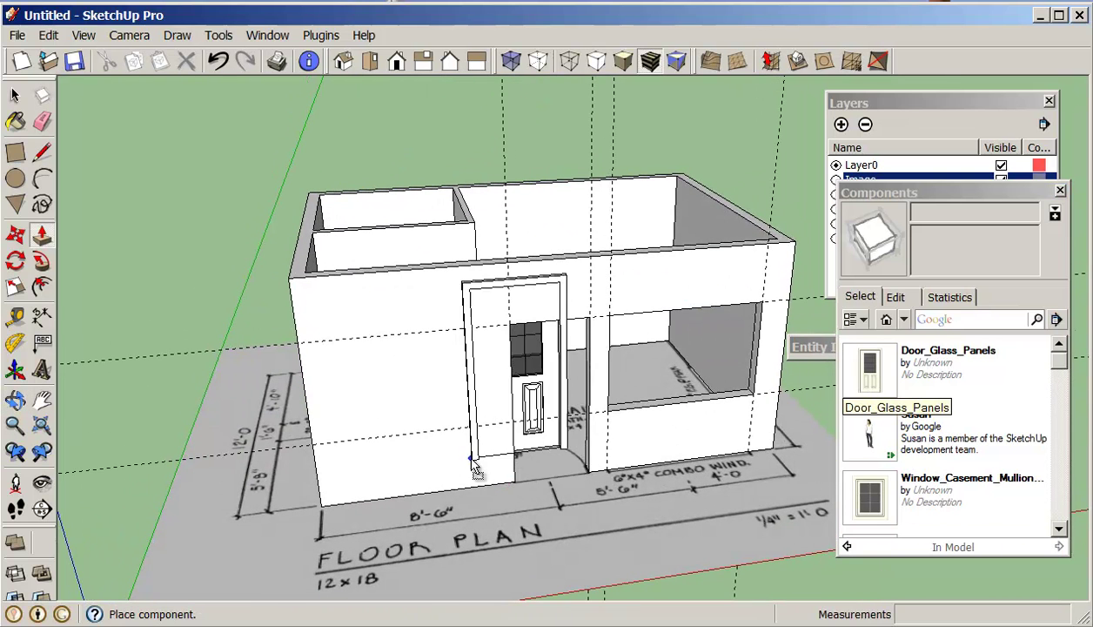
{"action": "left_click", "coordinate": [454, 470]}
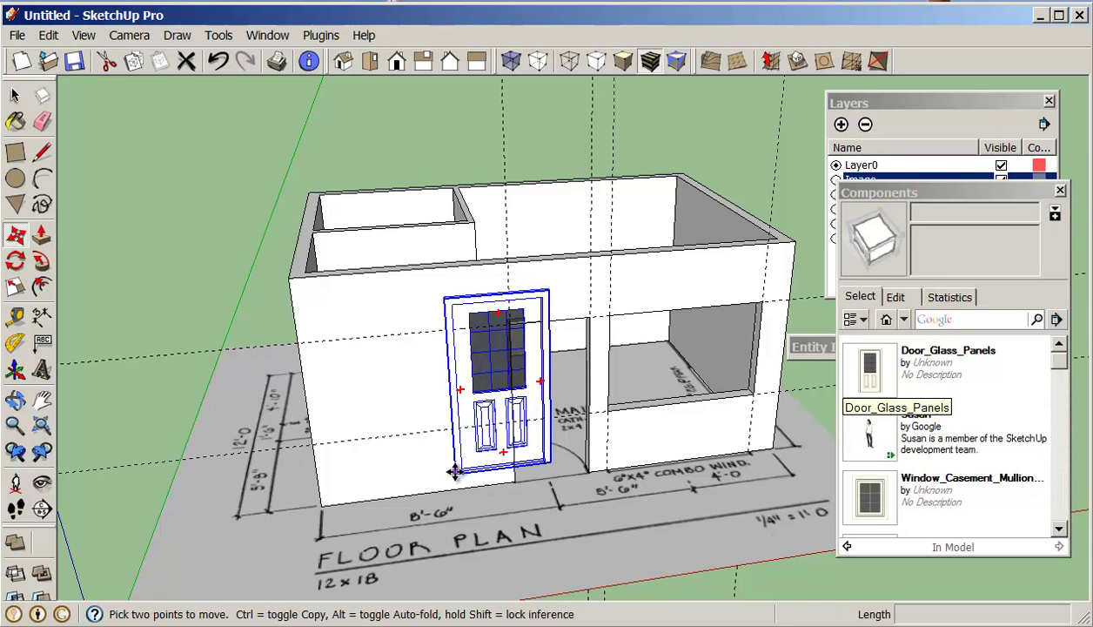
{"action": "left_click", "coordinate": [384, 383]}
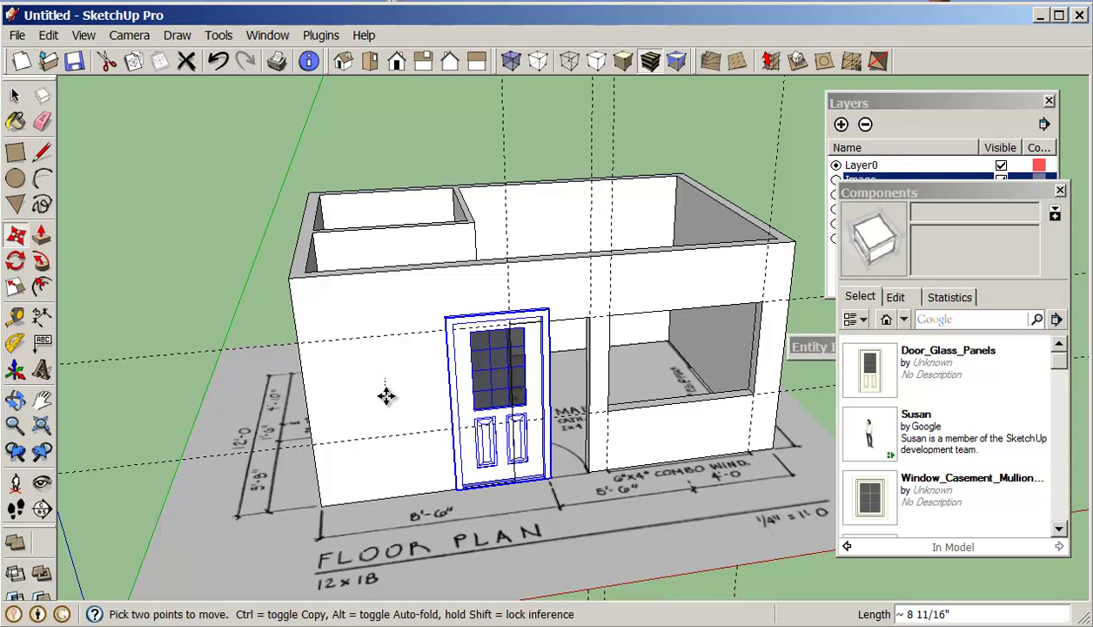
Move the door component horizontally along the front wall to line up its outer edge with the door opening's first guide
{"action": "middle_click_drag", "start_coordinate": [385, 396], "coordinate": [567, 439]}
{"action": "scroll", "coordinate": [512, 475], "scroll_direction": "up", "scroll_amount": 5}
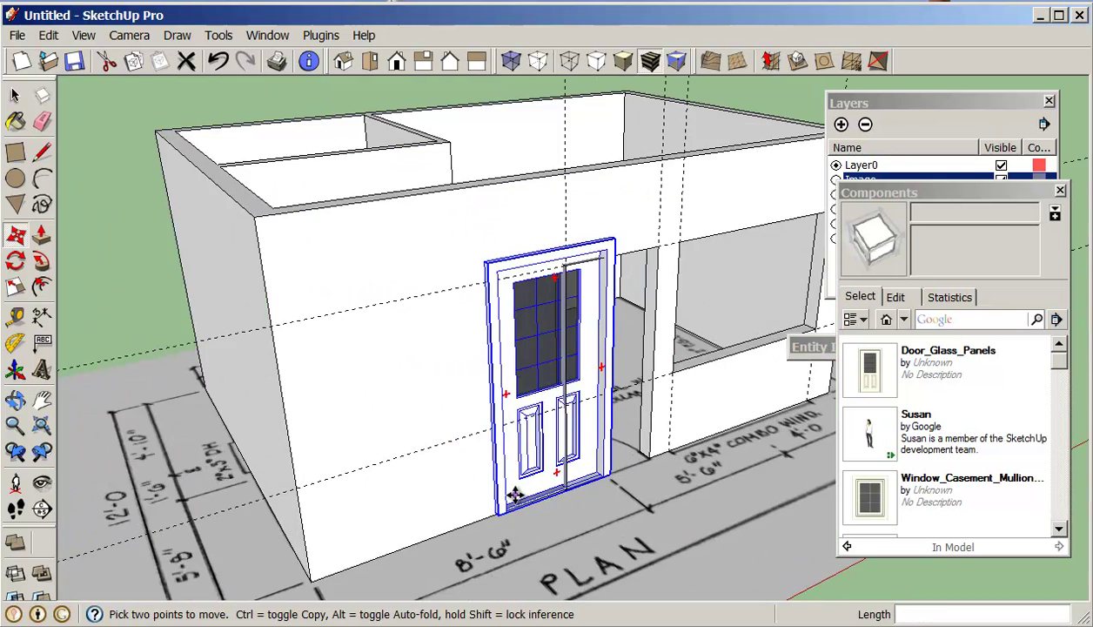
{"action": "scroll", "coordinate": [451, 446], "scroll_direction": "down", "scroll_amount": 6}
{"action": "middle_click_drag", "start_coordinate": [450, 447], "coordinate": [664, 261]}
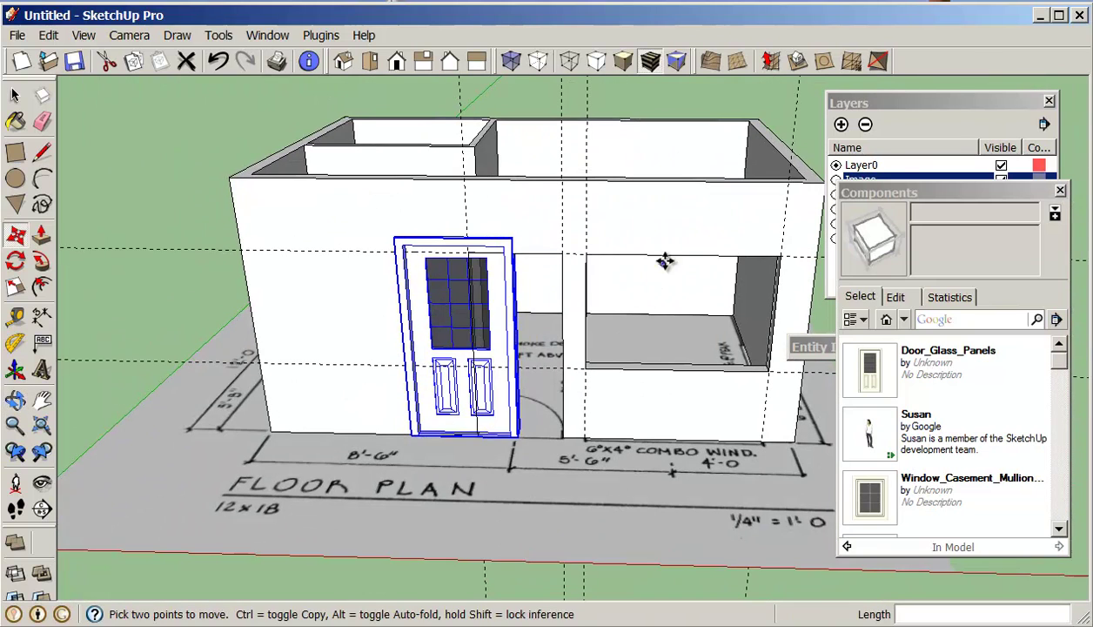
{"action": "left_click", "coordinate": [641, 215]}
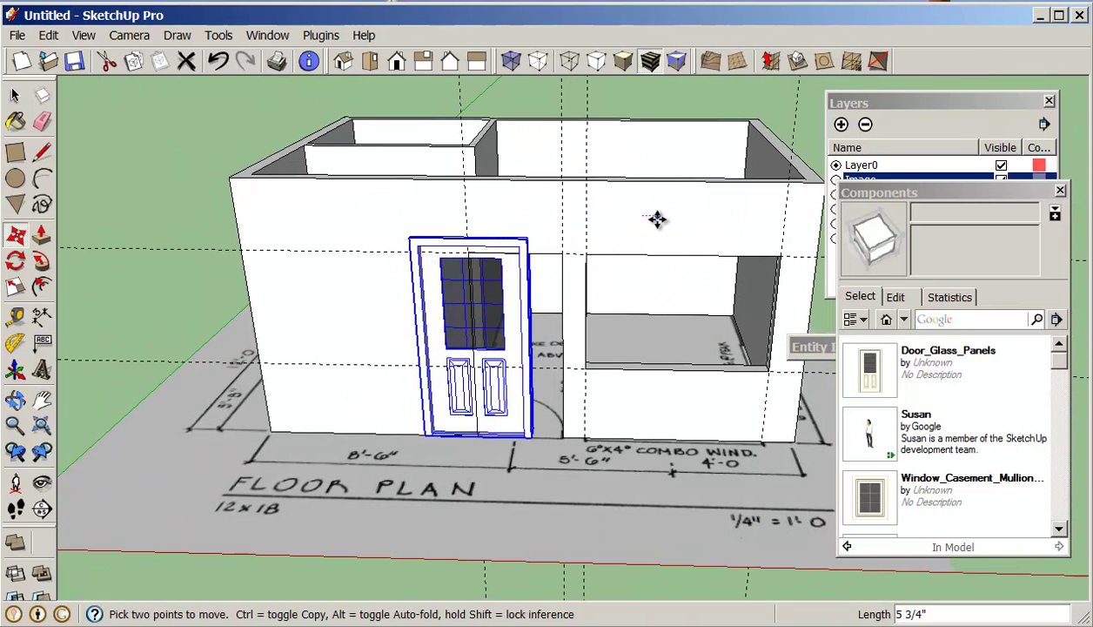
{"action": "left_click", "coordinate": [716, 225]}
Turn on X-ray display and scale the door component's height down to the horizontal guide at the opening's head
{"action": "middle_click_drag", "start_coordinate": [716, 227], "coordinate": [715, 195]}
{"action": "key", "text": "m"}
{"action": "scroll", "coordinate": [678, 222], "scroll_direction": "up", "scroll_amount": 4}
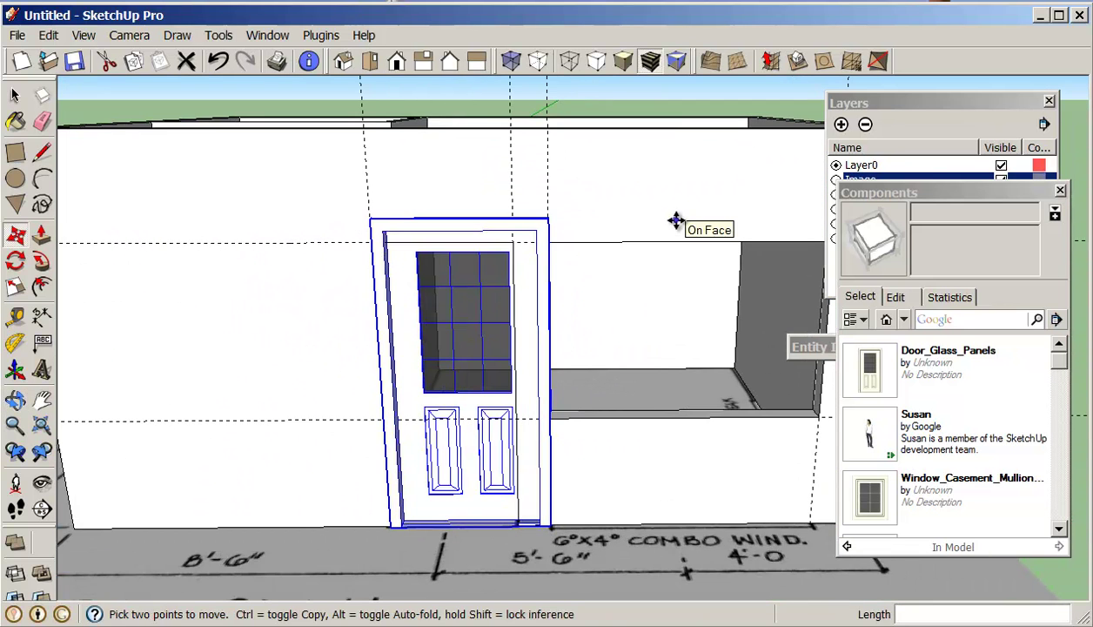
{"action": "middle_click_drag", "start_coordinate": [652, 209], "coordinate": [558, 280]}
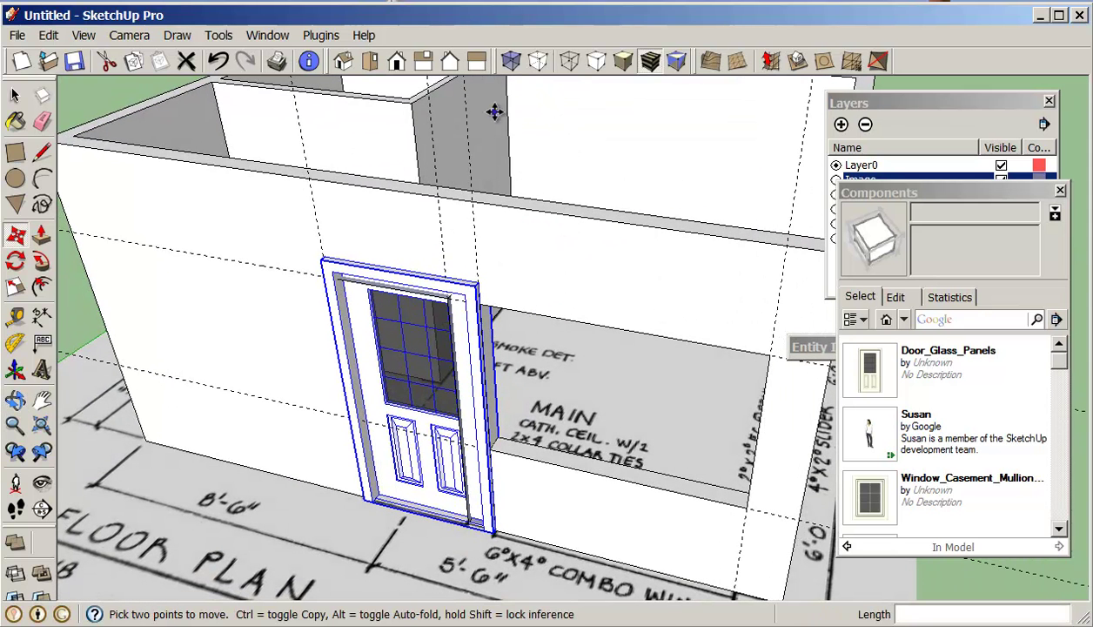
{"action": "left_click", "coordinate": [13, 291]}
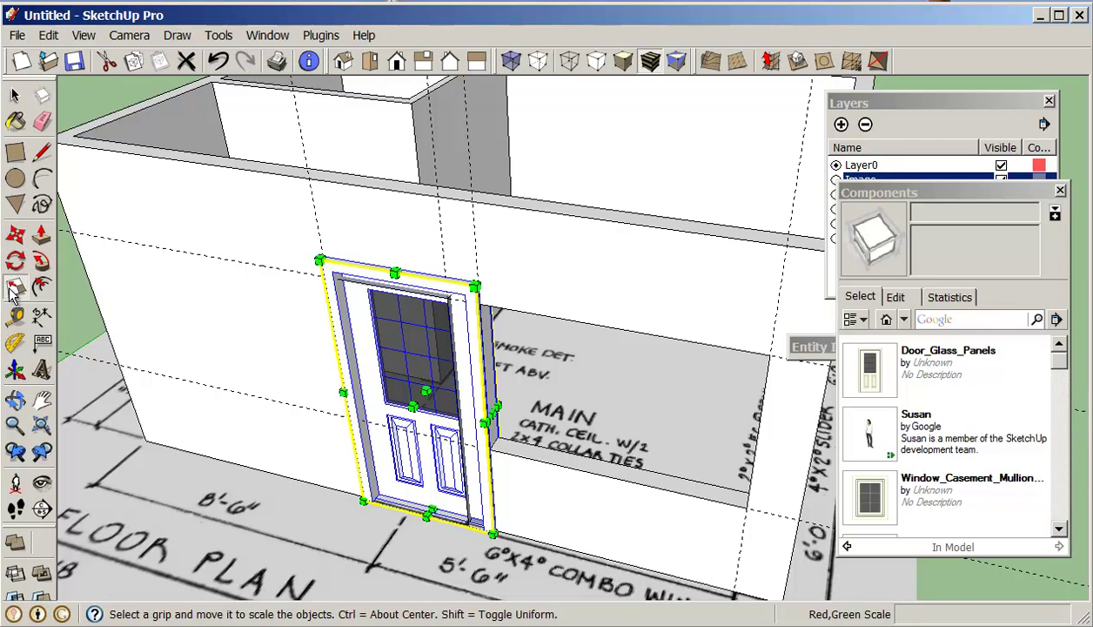
{"action": "left_click", "coordinate": [511, 60]}
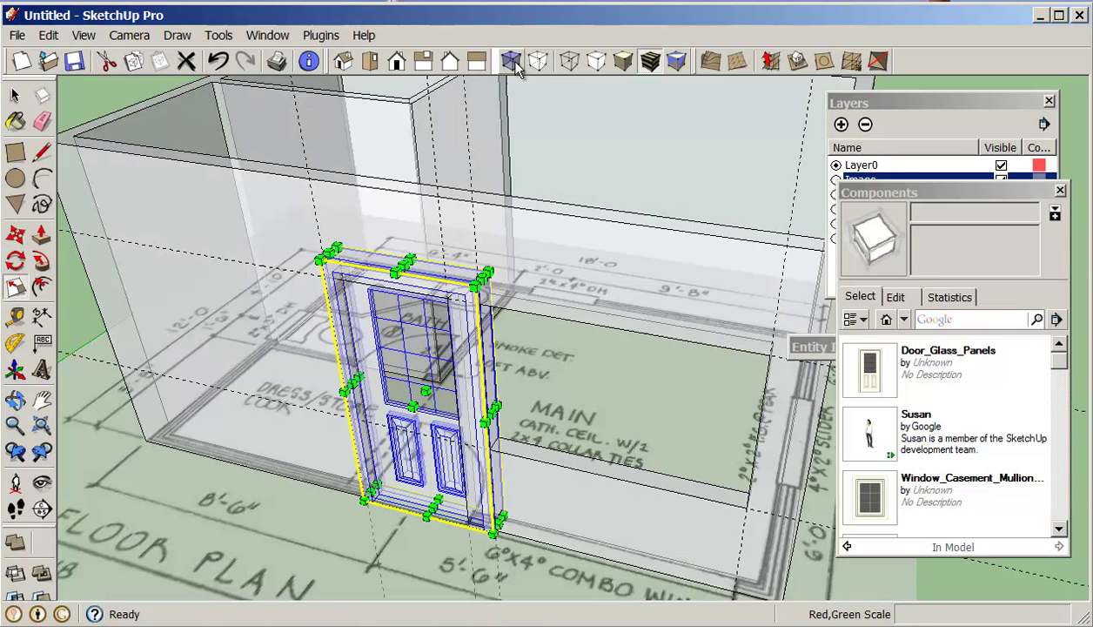
{"action": "scroll", "coordinate": [505, 263], "scroll_direction": "up", "scroll_amount": 3}
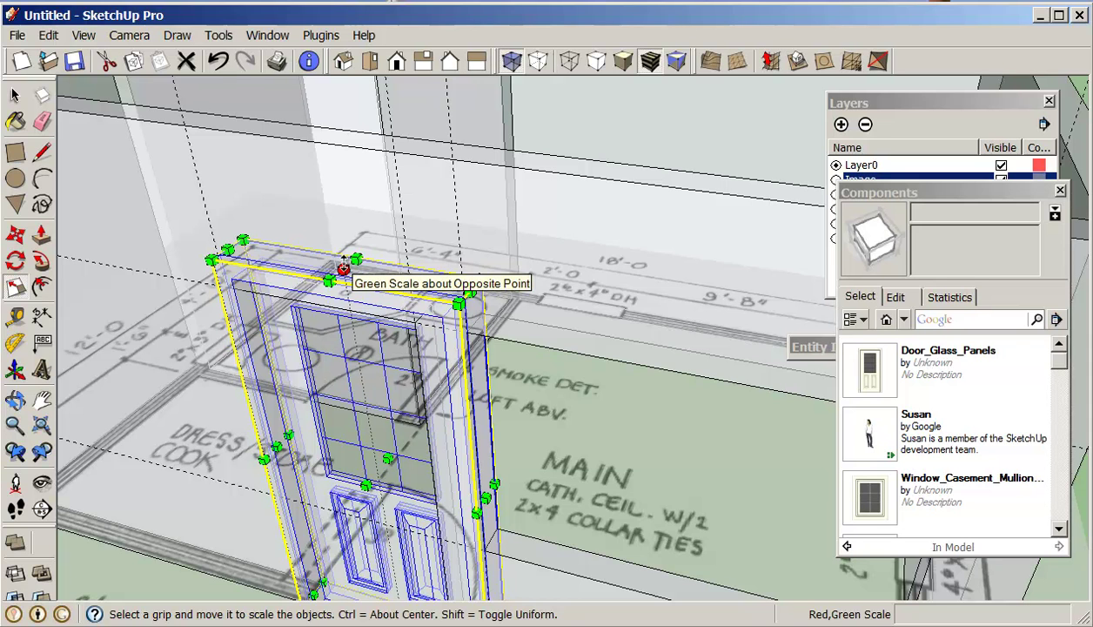
{"action": "left_click_drag", "start_coordinate": [343, 261], "coordinate": [341, 304]}
Scale the door component's width down to the vertical guide at the far edge of the door opening
{"action": "middle_click_drag", "start_coordinate": [570, 418], "coordinate": [535, 285]}
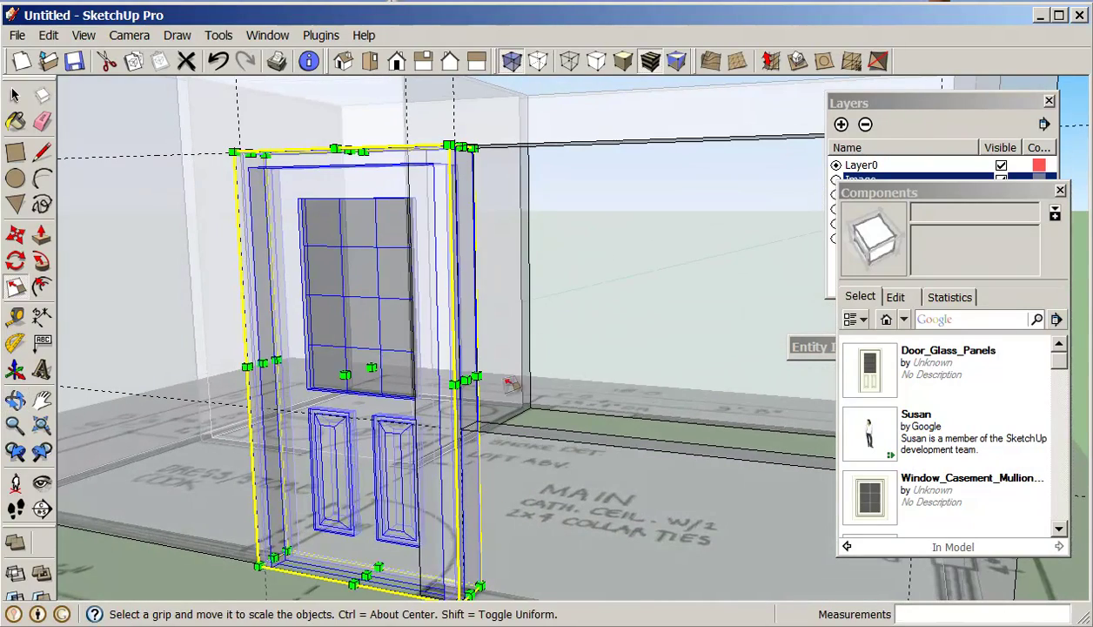
{"action": "left_click_drag", "start_coordinate": [458, 372], "coordinate": [410, 366]}
{"action": "middle_click_drag", "start_coordinate": [510, 302], "coordinate": [418, 320]}
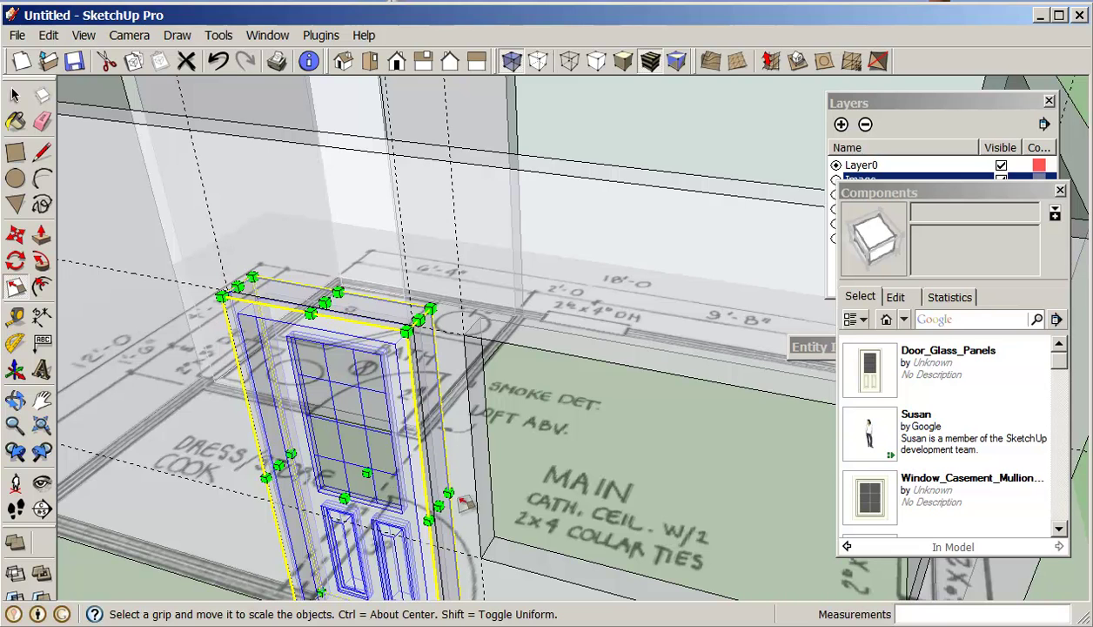
{"action": "middle_click_drag", "start_coordinate": [526, 424], "coordinate": [635, 267]}
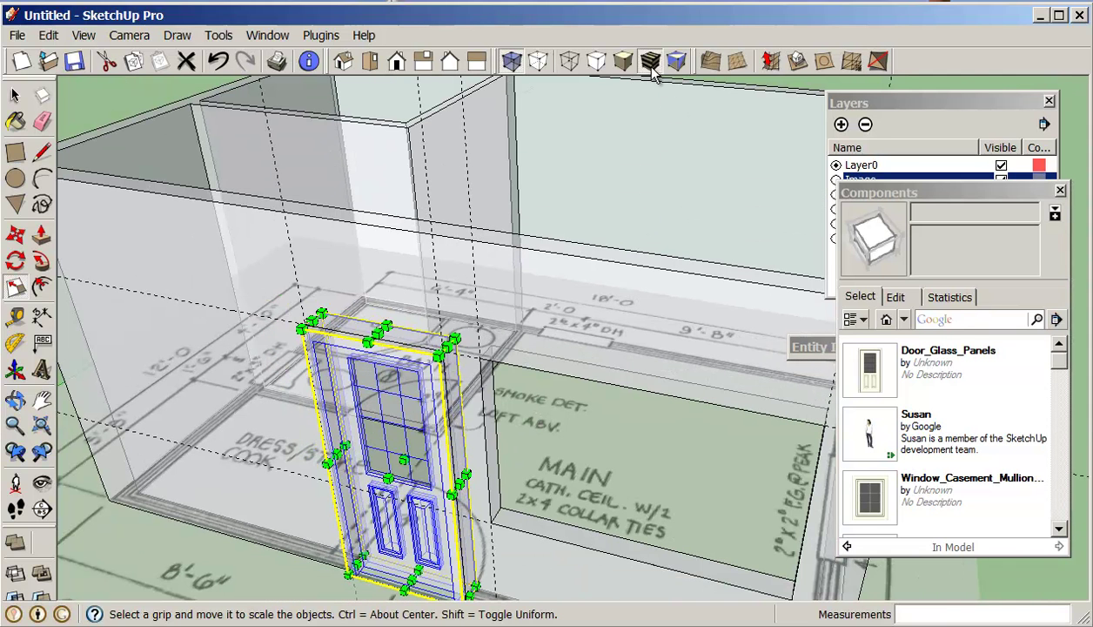
Turn off X-ray display and check the scaled door component's fit in the front wall
{"action": "left_click", "coordinate": [511, 66]}
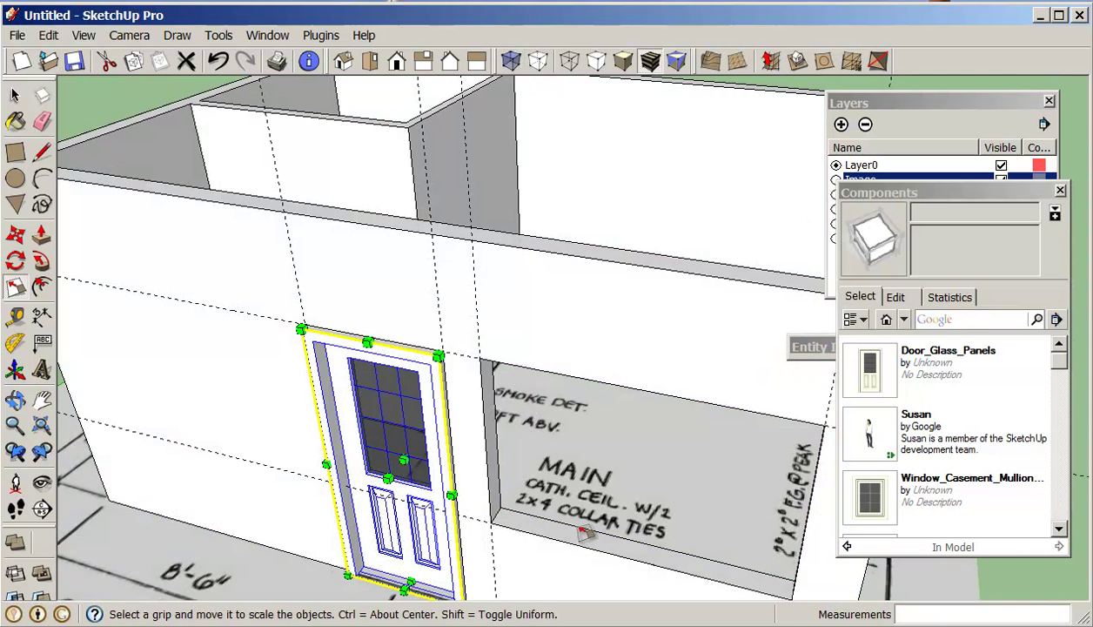
{"action": "middle_click_drag", "start_coordinate": [557, 331], "coordinate": [720, 371]}
{"action": "scroll", "coordinate": [409, 315], "scroll_direction": "up", "scroll_amount": 3}
{"action": "scroll", "coordinate": [579, 420], "scroll_direction": "down", "scroll_amount": 3}
{"action": "scroll", "coordinate": [720, 371], "scroll_direction": "up", "scroll_amount": 2}
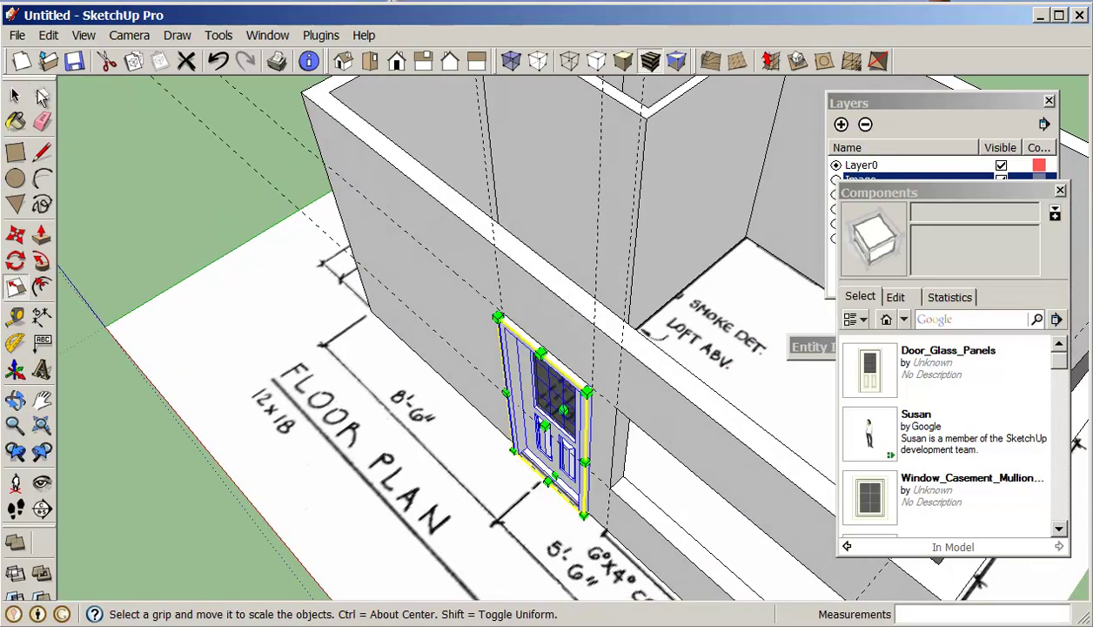
{"action": "key", "text": "space"}
Place the wide double-hung mullion window component at the lower corner of the front wall's window opening, on the side nearest the door
{"action": "middle_click_drag", "start_coordinate": [420, 264], "coordinate": [482, 220]}
{"action": "mouse_move", "coordinate": [557, 252]}
{"action": "middle_mouse_down"}
{"action": "mouse_move", "coordinate": [493, 302]}
{"action": "mouse_move", "coordinate": [537, 257]}
{"action": "middle_mouse_up"}
{"action": "left_click_drag", "start_coordinate": [1056, 370], "coordinate": [1083, 449]}
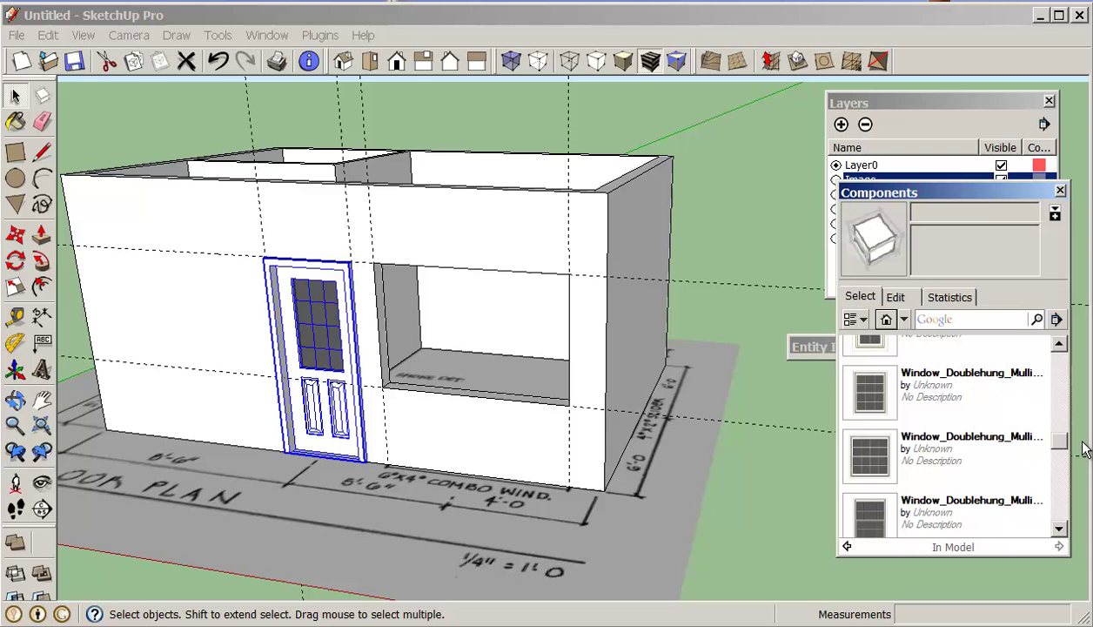
{"action": "left_click", "coordinate": [864, 472]}
{"action": "left_click", "coordinate": [383, 391]}
{"action": "middle_click_drag", "start_coordinate": [467, 410], "coordinate": [213, 406]}
{"action": "scroll", "coordinate": [569, 386], "scroll_direction": "up", "scroll_amount": 3}
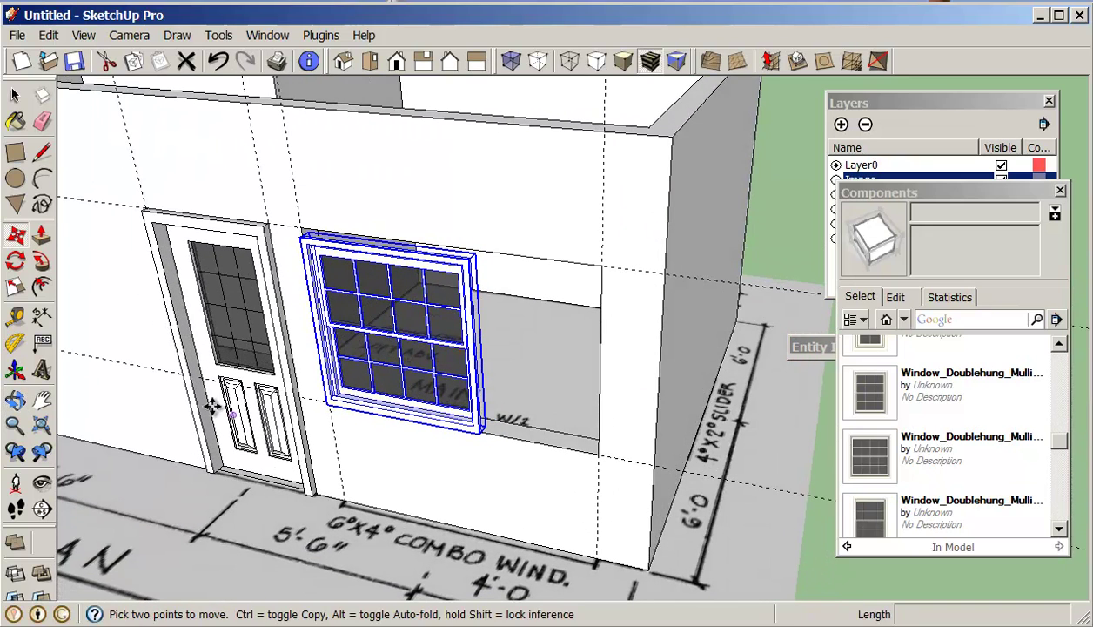
Using X-ray display temporarily, scale the window up to the head guide, about 1.04, and out to the far vertical guide, about 1.70
{"action": "left_click", "coordinate": [14, 288]}
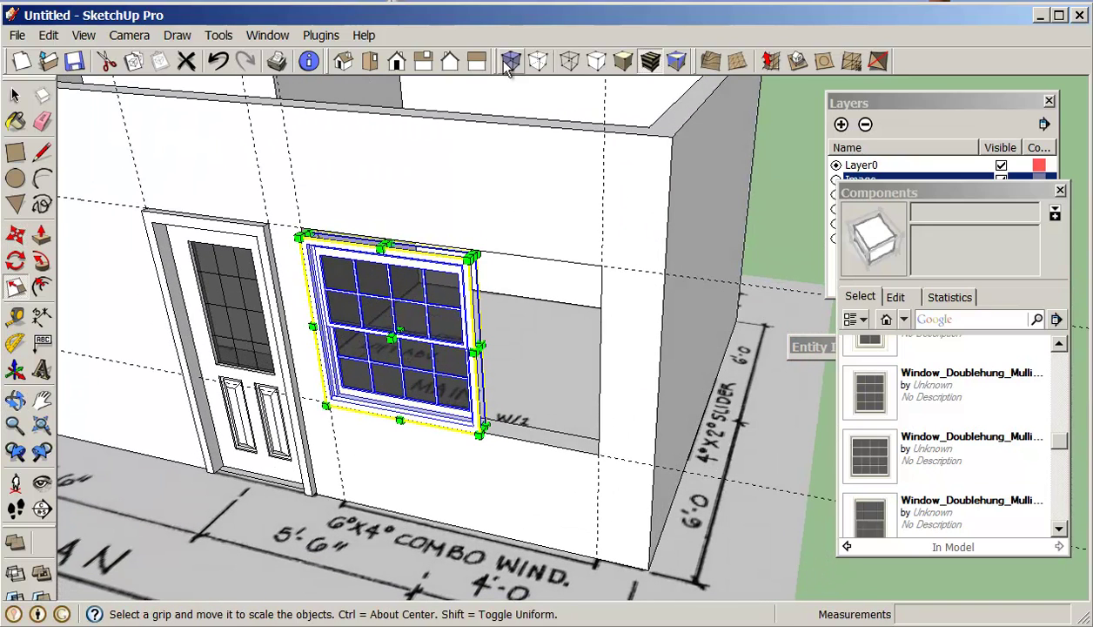
{"action": "left_click", "coordinate": [511, 60]}
{"action": "scroll", "coordinate": [524, 198], "scroll_direction": "up", "scroll_amount": 3}
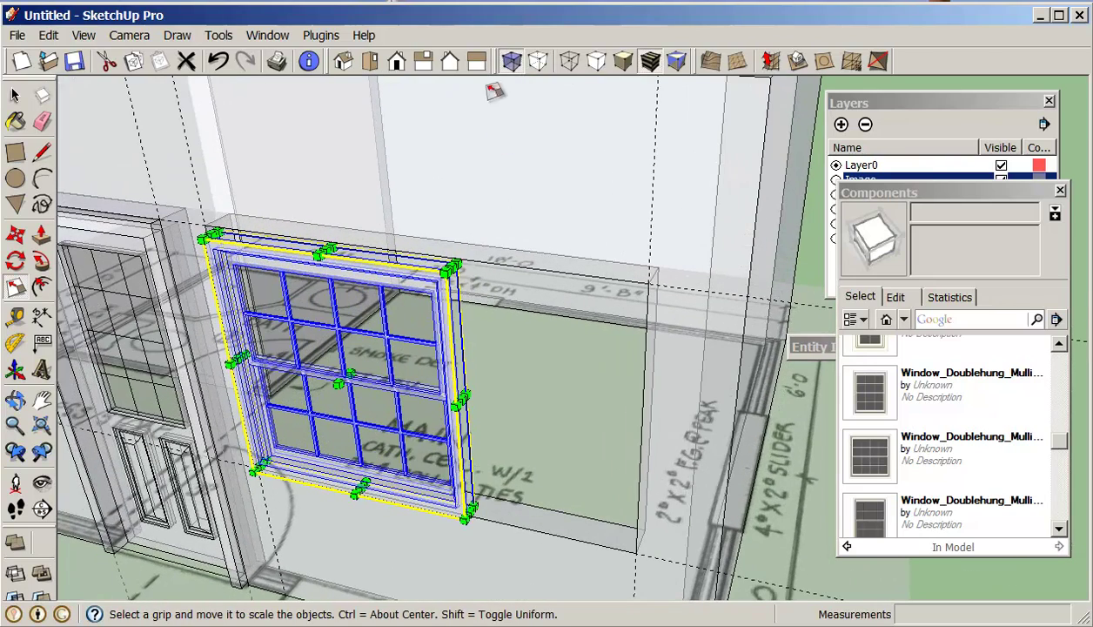
{"action": "scroll", "coordinate": [374, 217], "scroll_direction": "up", "scroll_amount": 4}
{"action": "left_click_drag", "start_coordinate": [312, 254], "coordinate": [311, 227]}
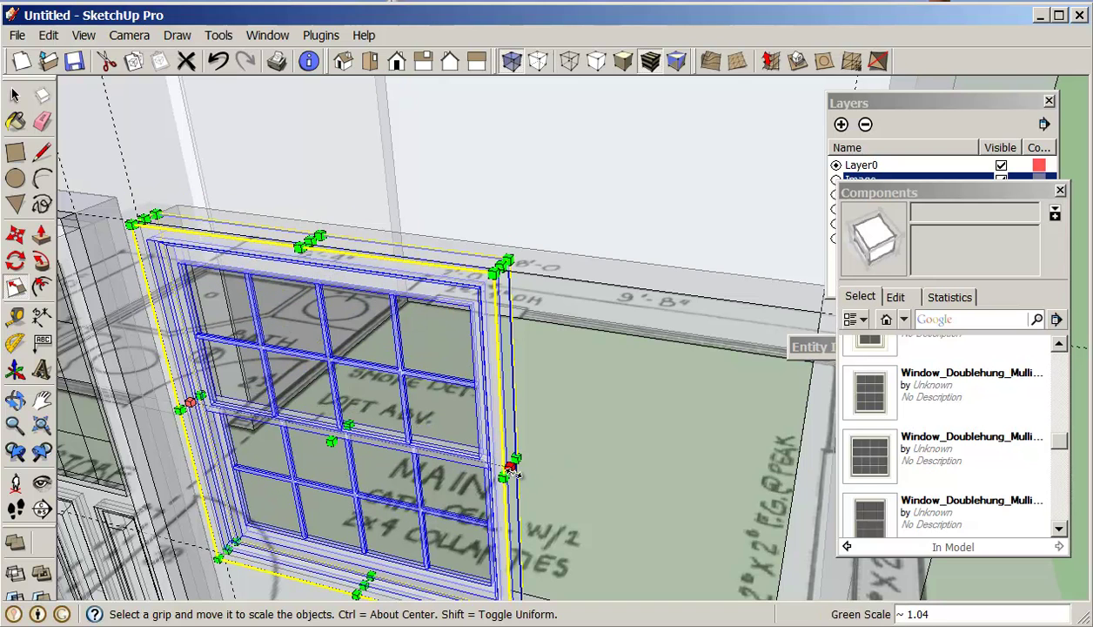
{"action": "left_click_drag", "start_coordinate": [503, 476], "coordinate": [796, 521]}
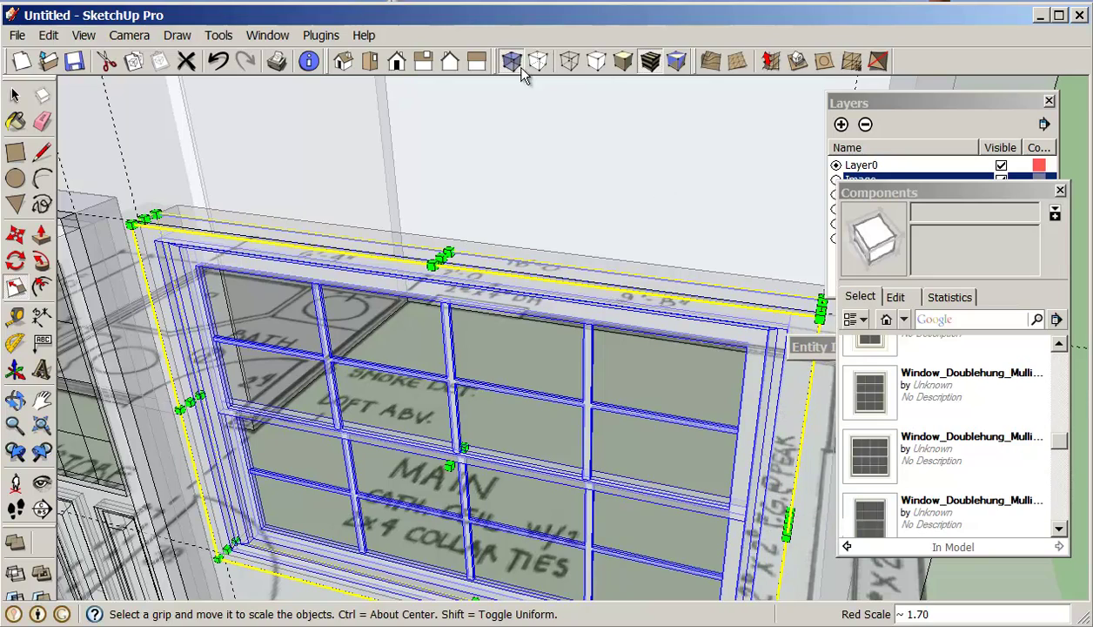
{"action": "left_click", "coordinate": [511, 61]}
{"action": "middle_click_drag", "start_coordinate": [517, 66], "coordinate": [616, 280]}
{"action": "scroll", "coordinate": [616, 279], "scroll_direction": "down", "scroll_amount": 3}
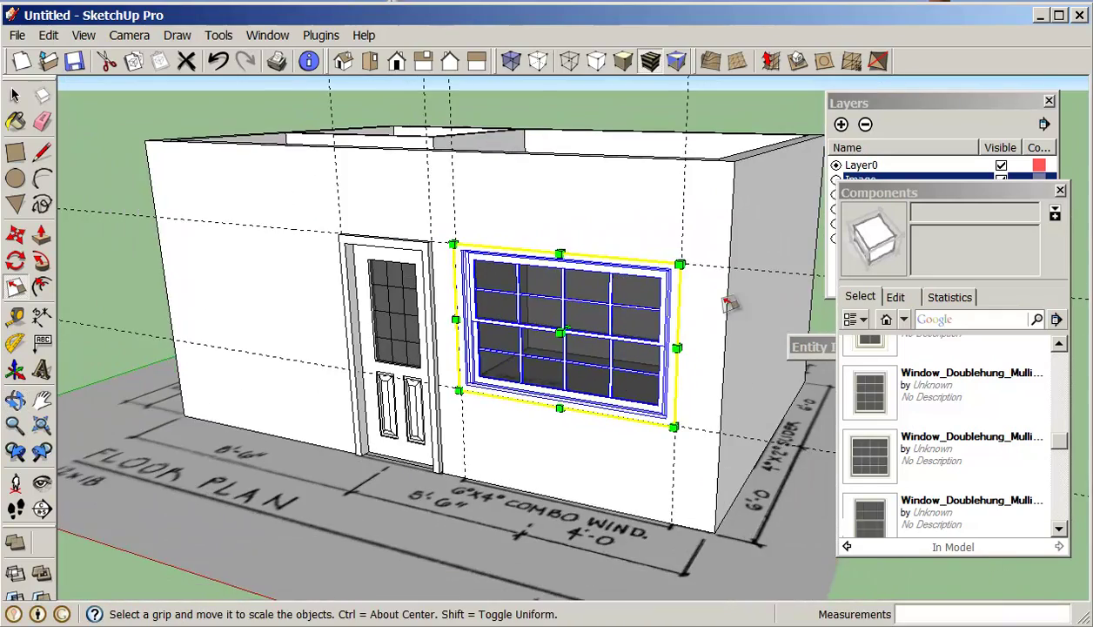
Place two horizontal guides on the side wall at the head and sill heights of the front window, measured from the wall's base
{"action": "middle_click_drag", "start_coordinate": [725, 304], "coordinate": [403, 408]}
{"action": "key", "text": "s"}
{"action": "left_click", "coordinate": [17, 97]}
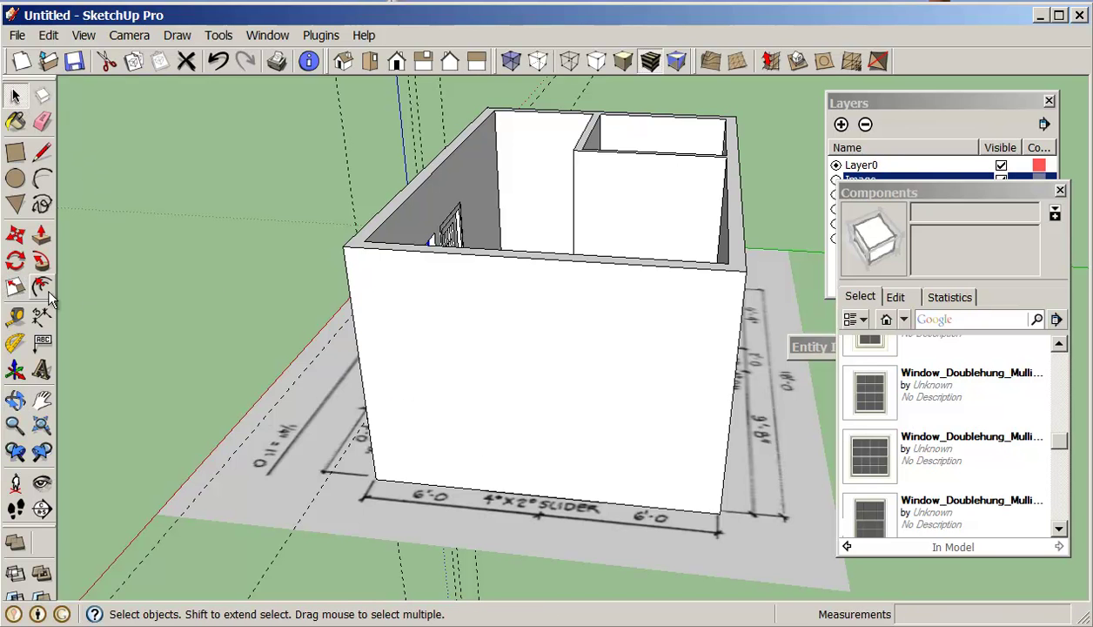
{"action": "left_click", "coordinate": [16, 318]}
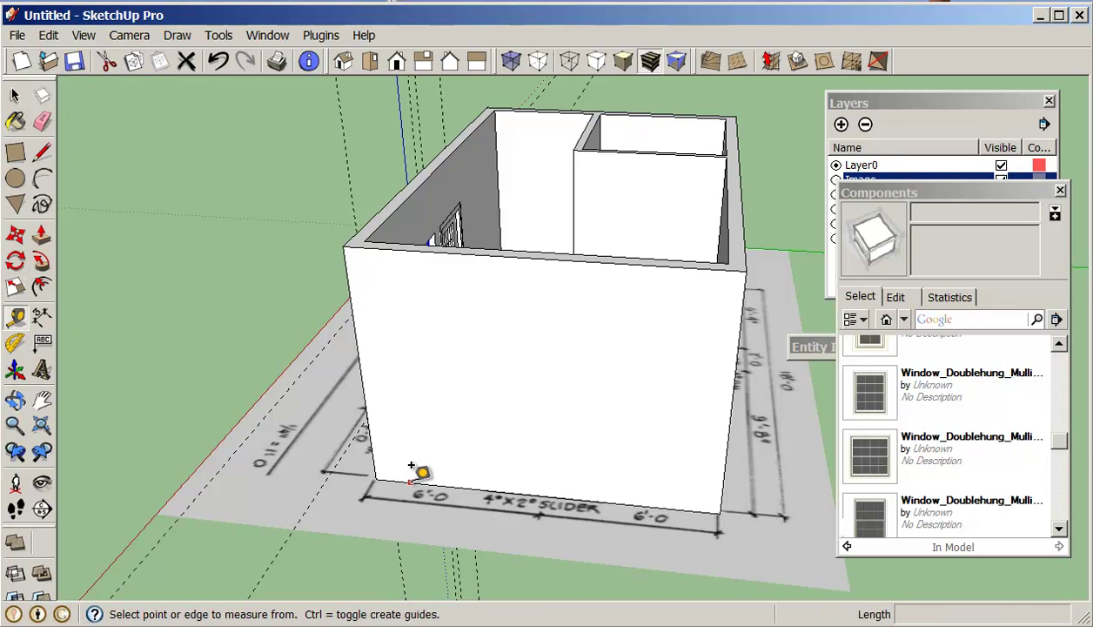
{"action": "left_click", "coordinate": [411, 467]}
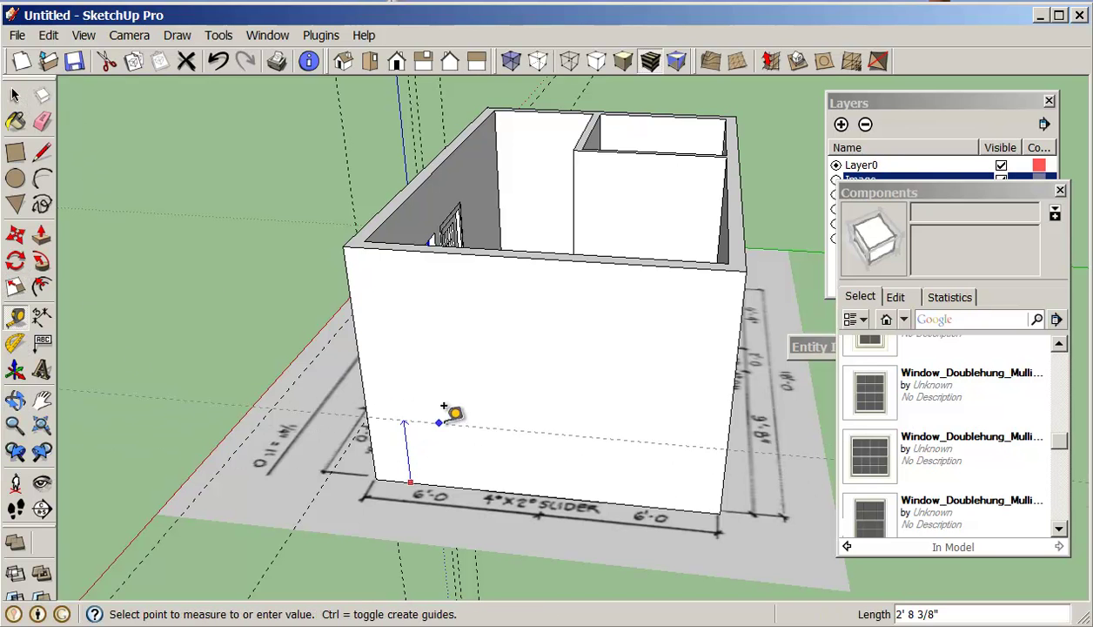
{"action": "left_click", "coordinate": [354, 301]}
{"action": "left_click", "coordinate": [418, 480]}
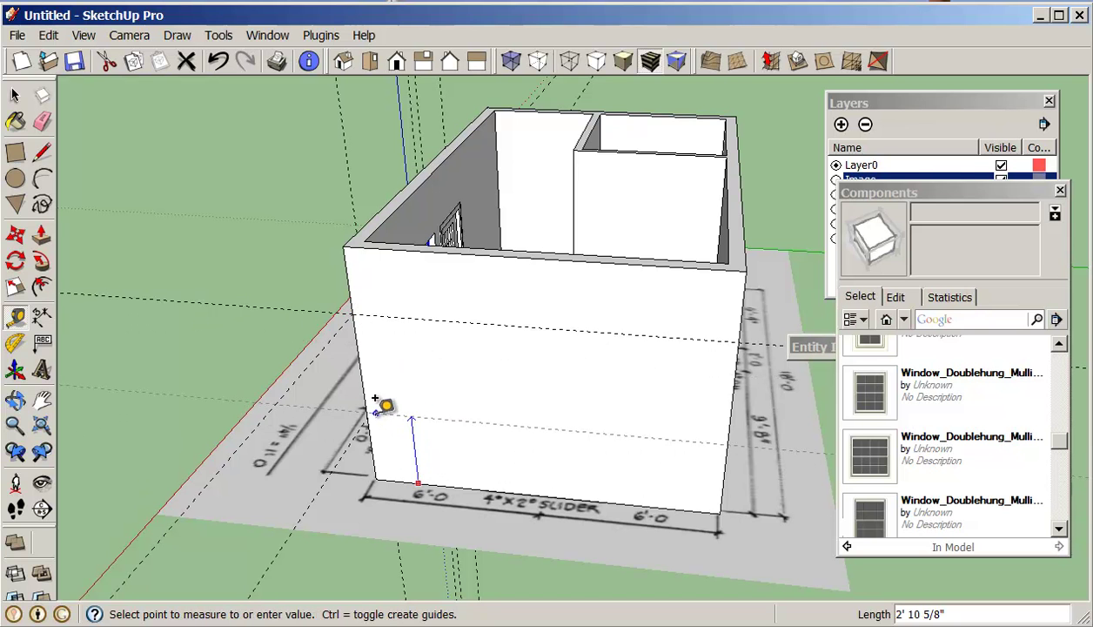
{"action": "middle_click_drag", "start_coordinate": [368, 407], "coordinate": [596, 358]}
{"action": "middle_click_drag", "start_coordinate": [602, 305], "coordinate": [592, 266]}
Erase the vertical guides left at the door and window on the front wall
{"action": "left_click", "coordinate": [41, 120]}
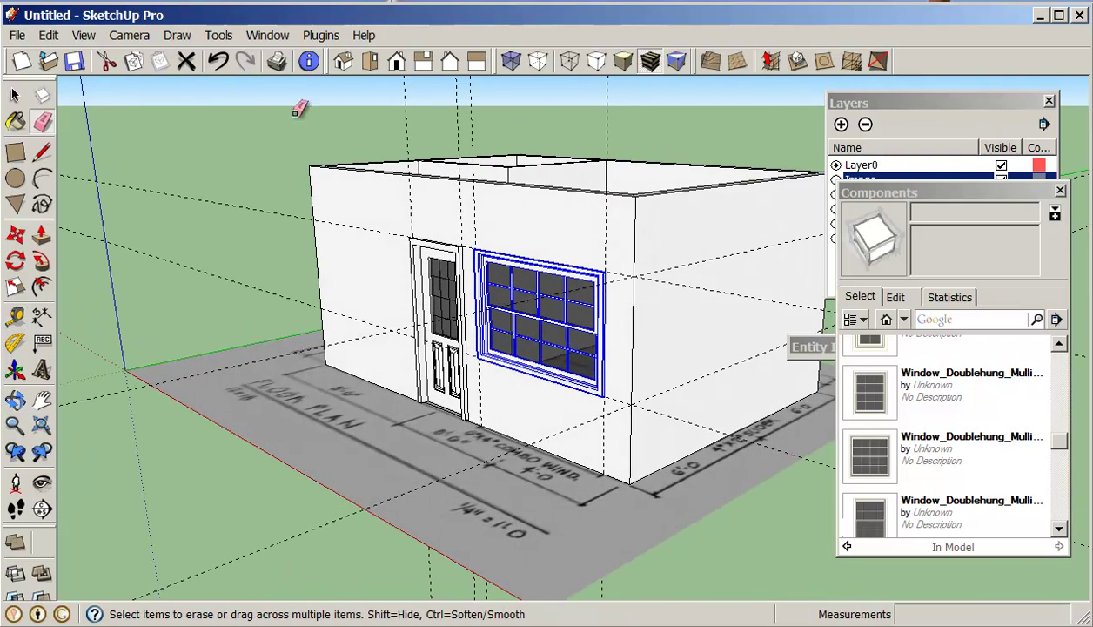
{"action": "middle_click_drag", "start_coordinate": [405, 87], "coordinate": [441, 313]}
{"action": "scroll", "coordinate": [415, 370], "scroll_direction": "up", "scroll_amount": 2}
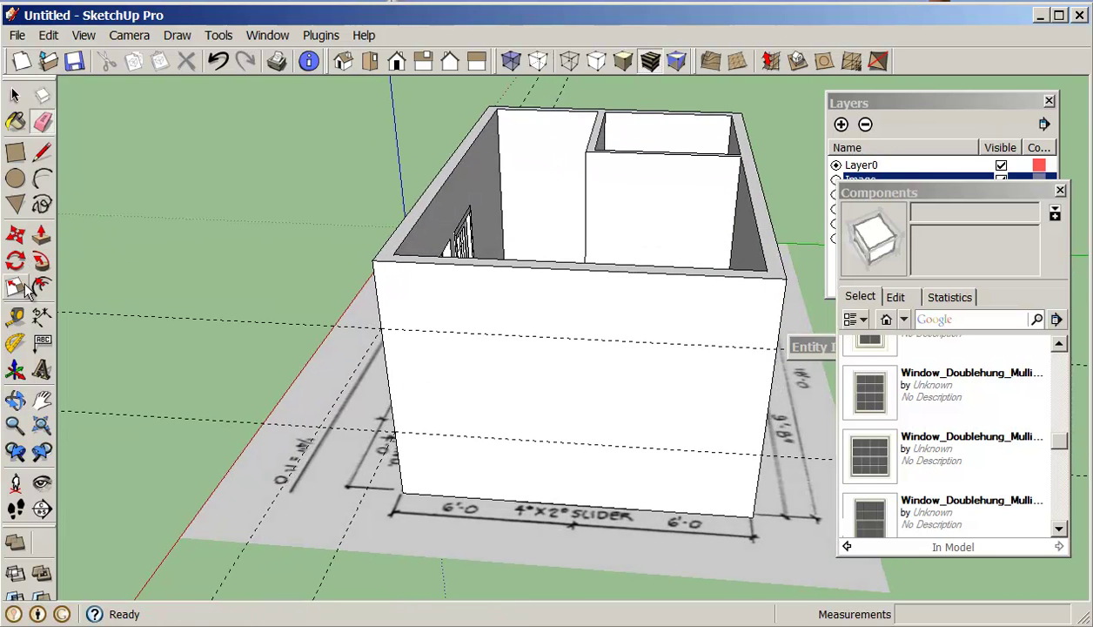
Place two vertical guides on the side wall to mark both edges of the 4' x 2' slider window
{"action": "left_click", "coordinate": [15, 316]}
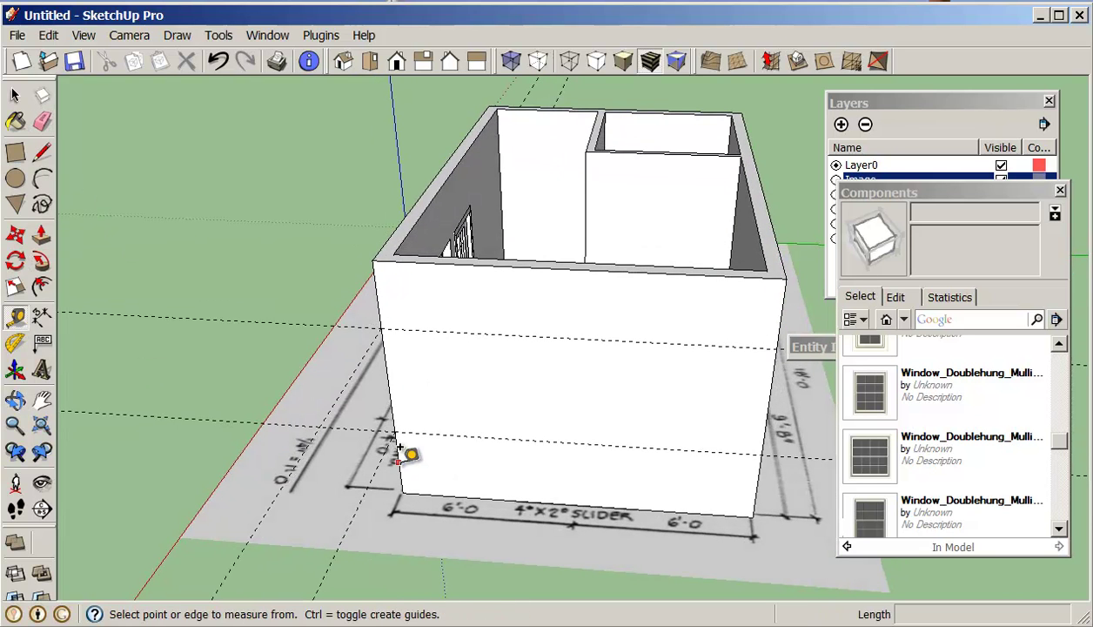
{"action": "left_click", "coordinate": [397, 451]}
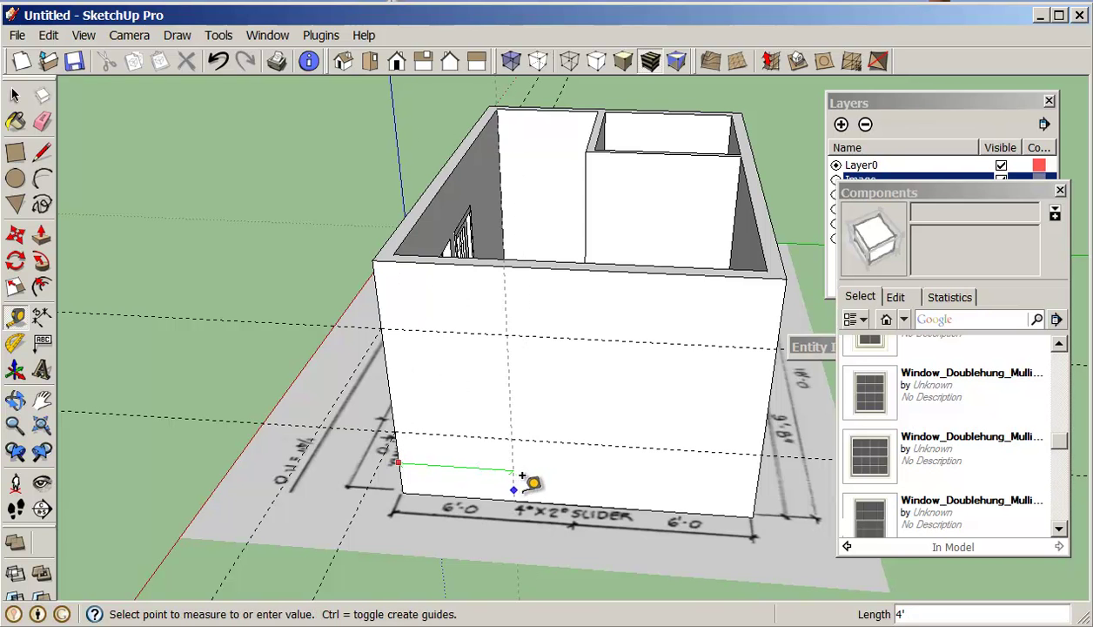
{"action": "scroll", "coordinate": [537, 477], "scroll_direction": "up", "scroll_amount": 3}
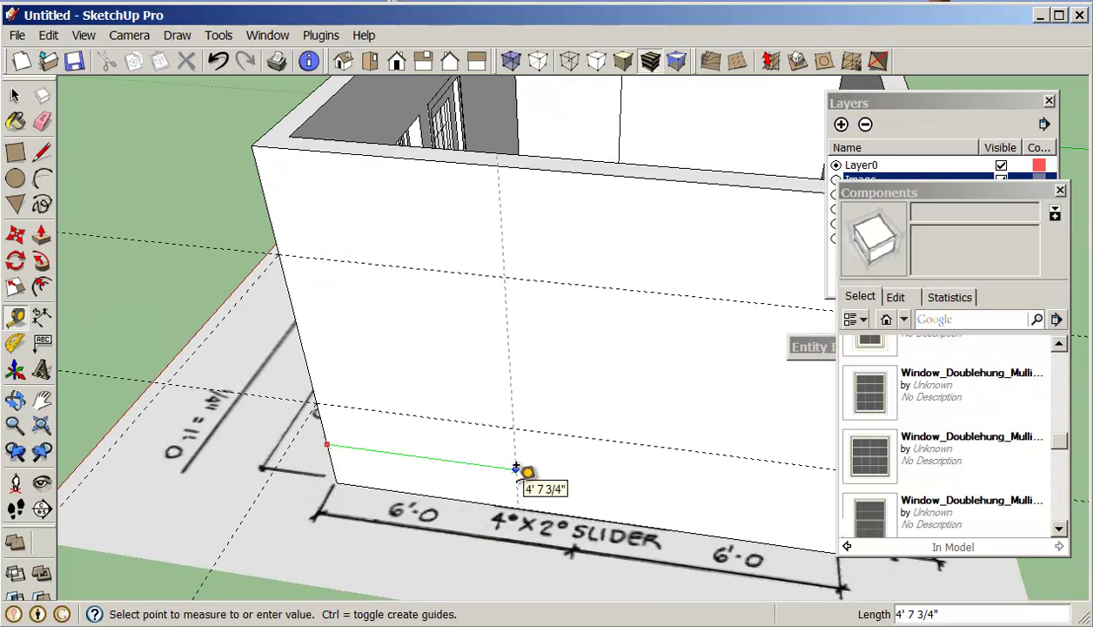
{"action": "left_click", "coordinate": [493, 467]}
{"action": "left_click", "coordinate": [490, 465]}
{"action": "left_click", "coordinate": [673, 458]}
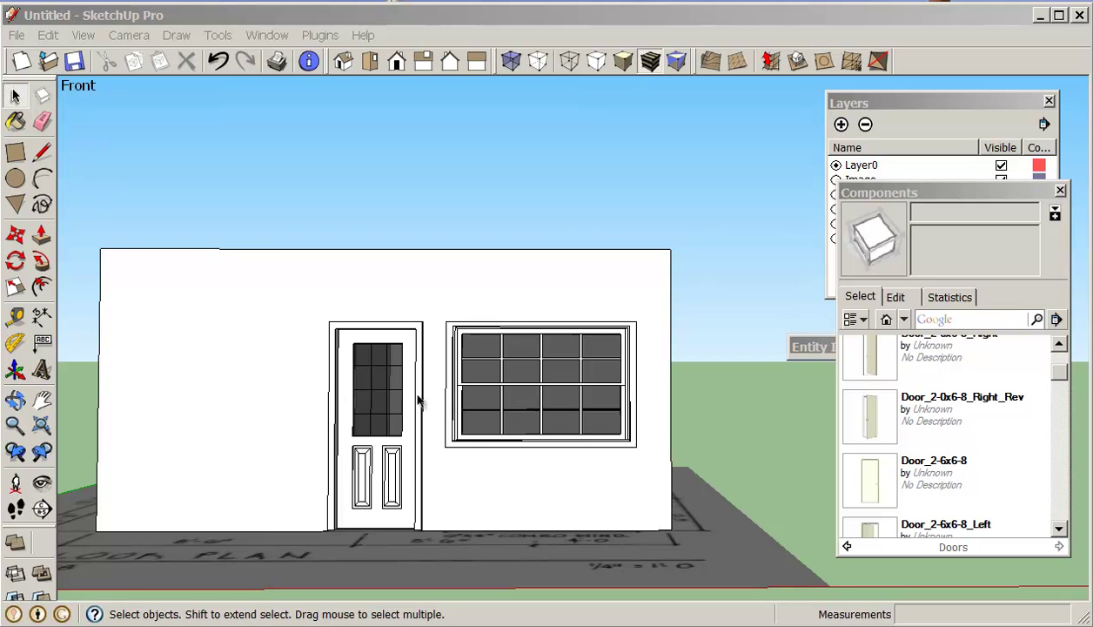
Examine the doors and windows fitted in the exterior and interior walls from outside and above
{"action": "middle_click_drag", "start_coordinate": [625, 392], "coordinate": [399, 359]}
{"action": "scroll", "coordinate": [557, 353], "scroll_direction": "up", "scroll_amount": 4}
{"action": "middle_click_drag", "start_coordinate": [473, 332], "coordinate": [417, 310]}
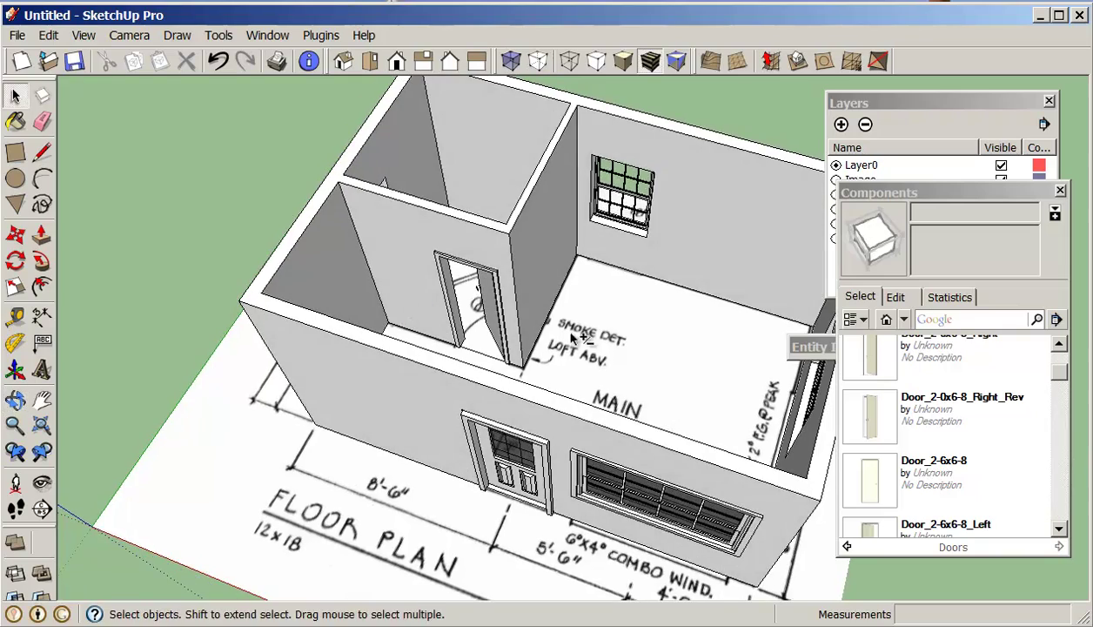
{"action": "scroll", "coordinate": [410, 376], "scroll_direction": "up", "scroll_amount": 3}
{"action": "middle_click_drag", "start_coordinate": [410, 376], "coordinate": [544, 330]}
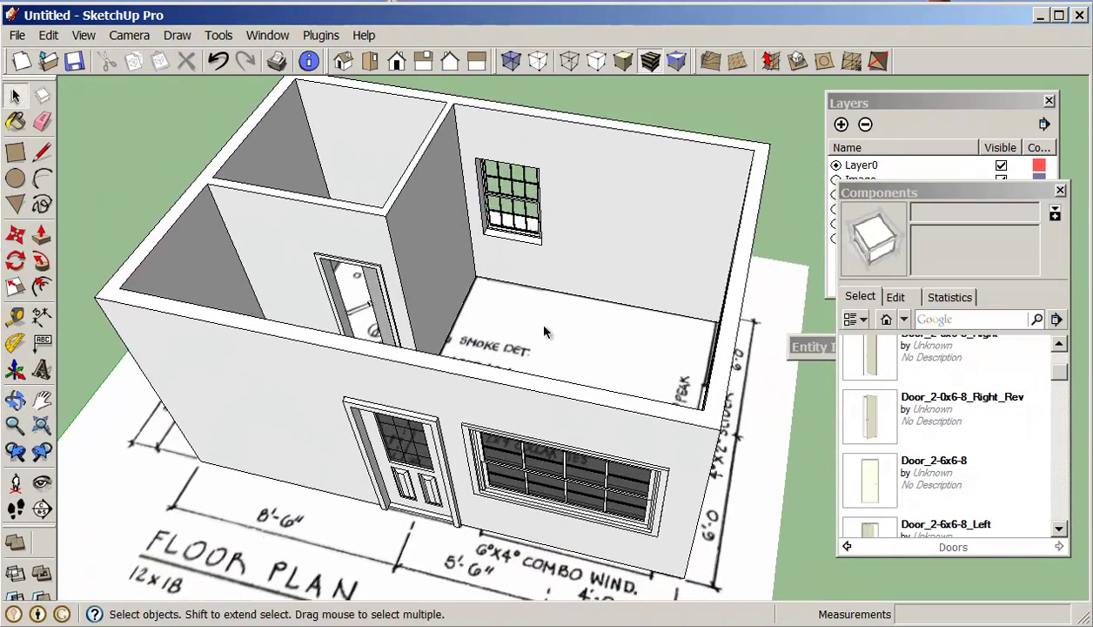